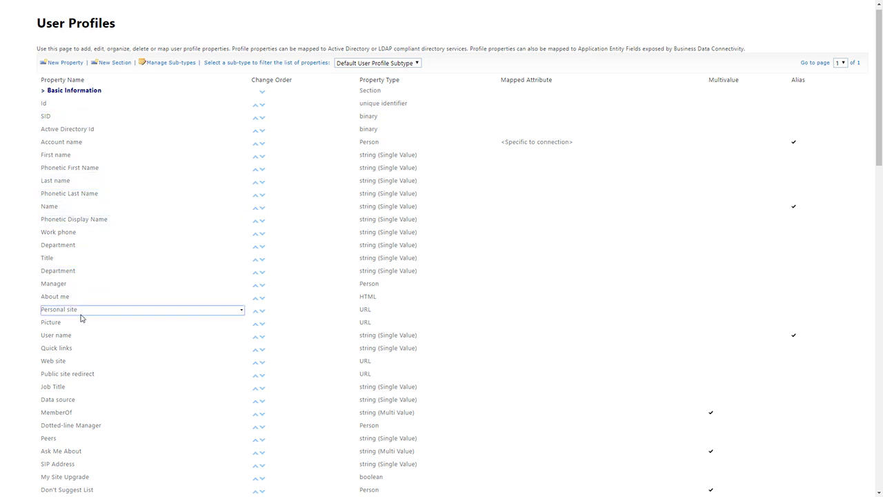
Step: Open the Last name property's Edit settings and copy its internal name LastName
scroll(75, 424, down, 5)
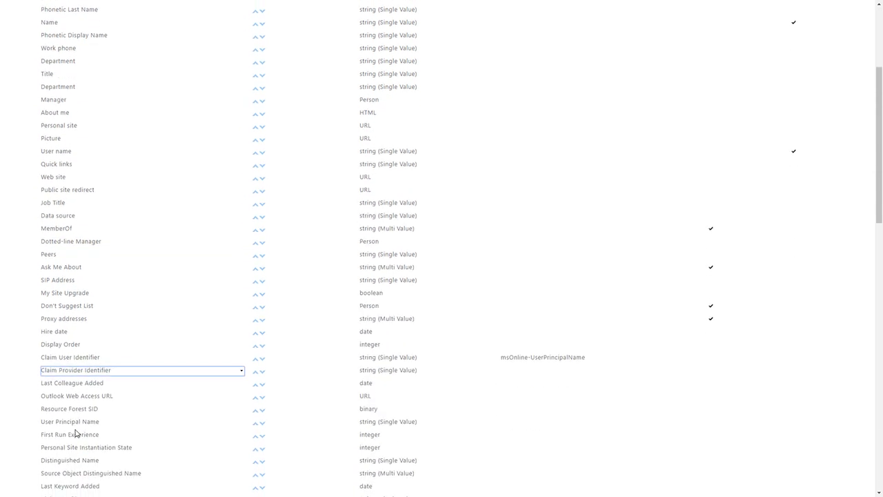
scroll(76, 433, down, 3)
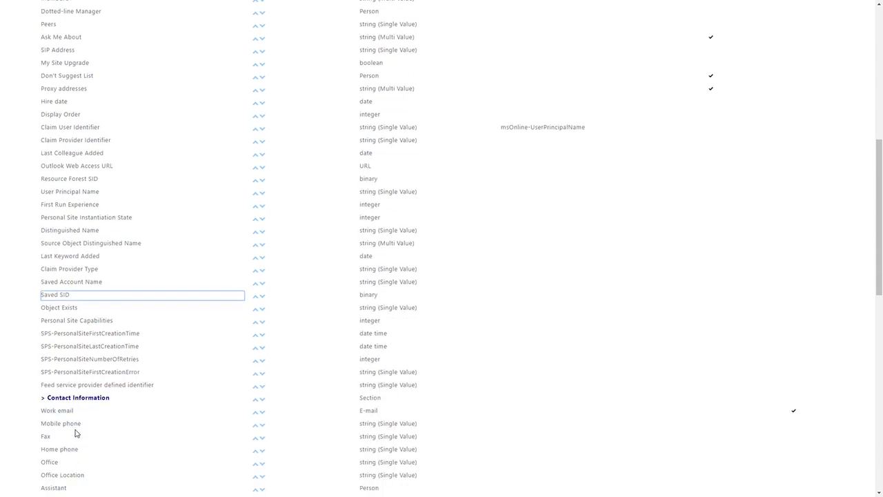
scroll(76, 433, down, 6)
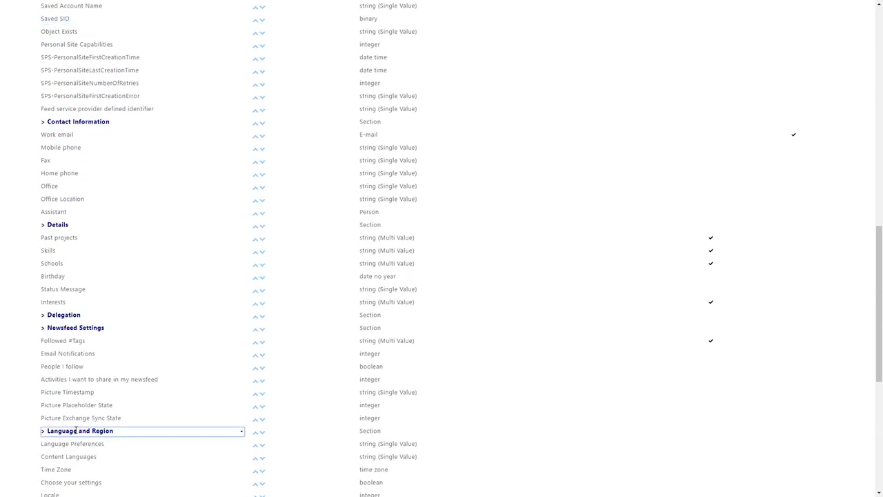
scroll(76, 433, down, 3)
scroll(75, 433, up, 11)
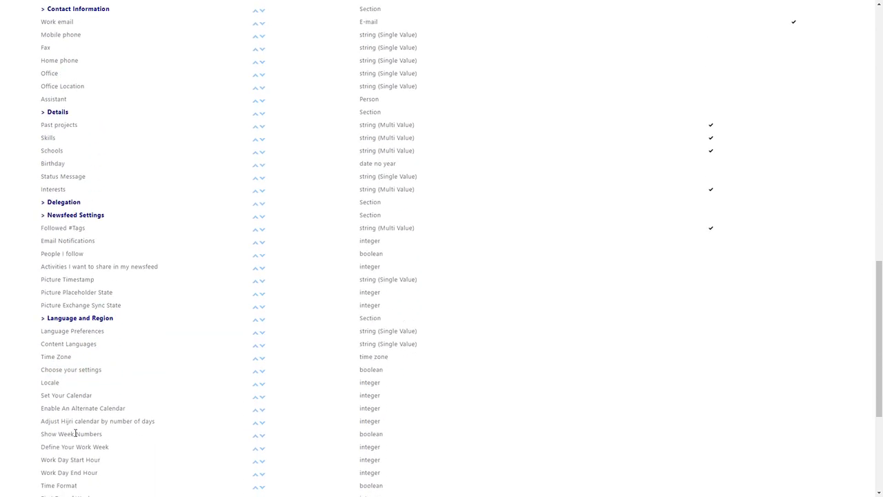
scroll(76, 428, up, 7)
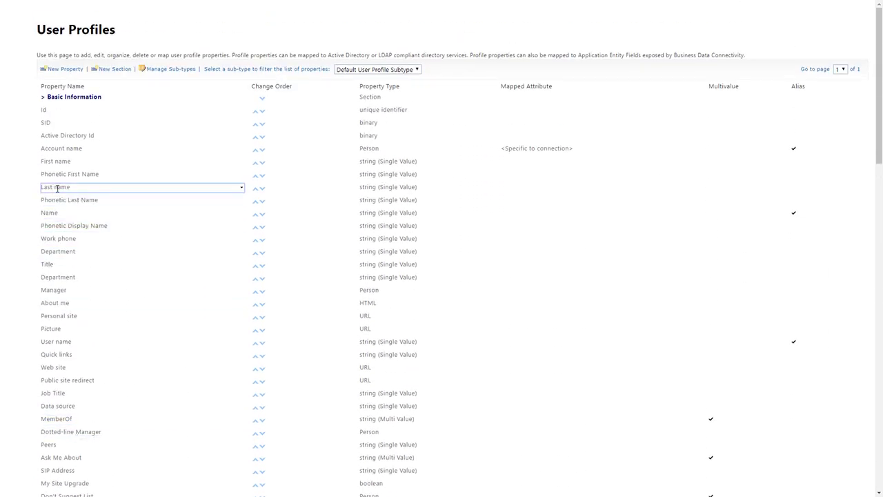
click(240, 189)
click(231, 200)
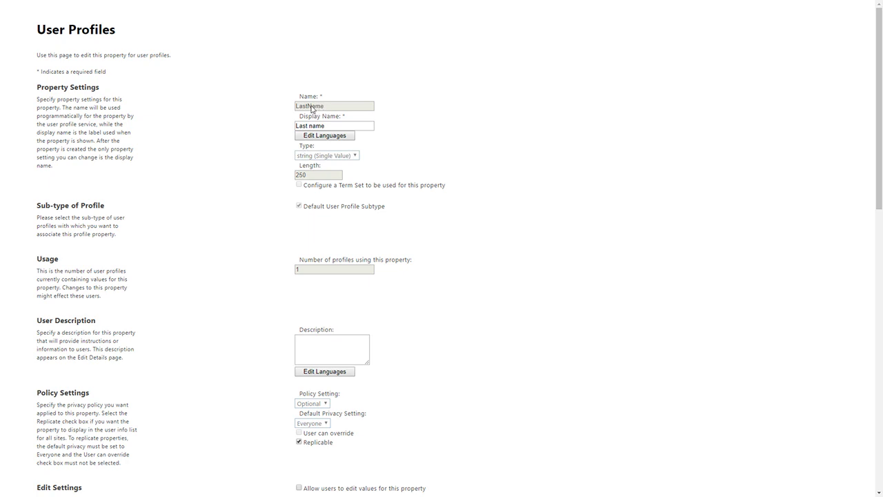
drag(329, 109, 297, 108)
key(ctrl+c)
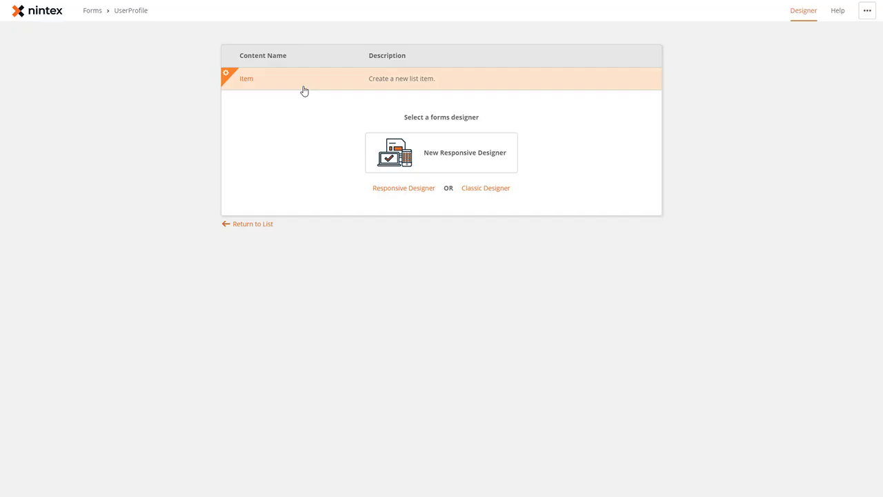
Step: Open the item form in the New Responsive Designer and drop a Label below Title
click(447, 147)
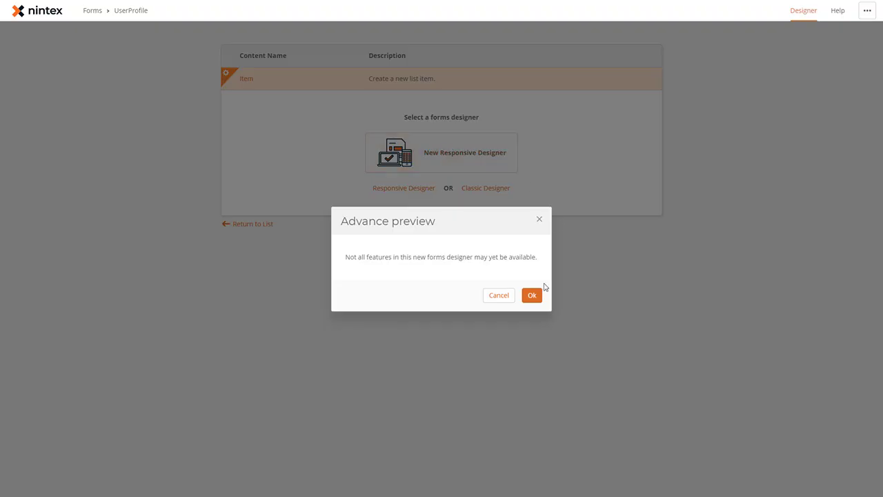
click(532, 295)
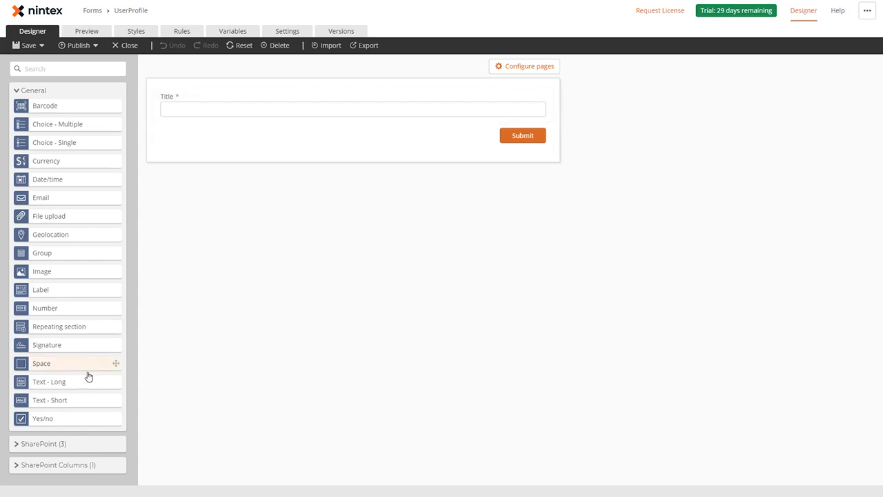
drag(55, 291, 325, 129)
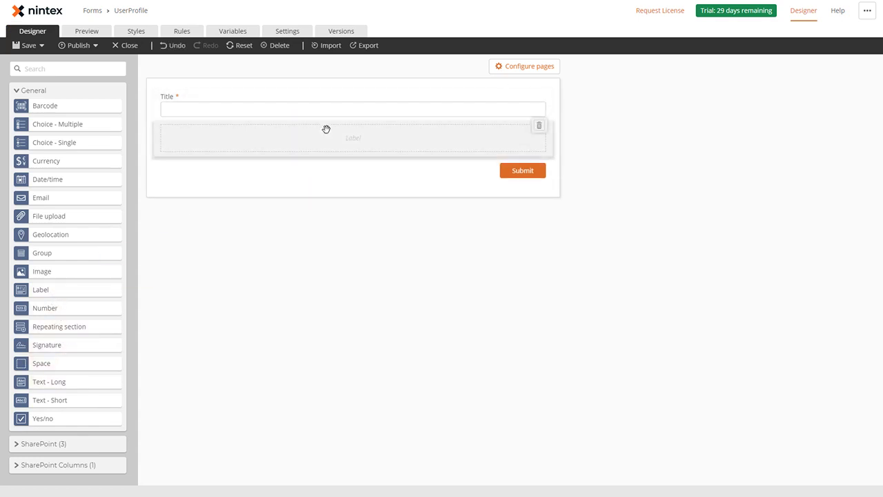
Step: Create a new Text form variable named 'Set field value'
click(233, 33)
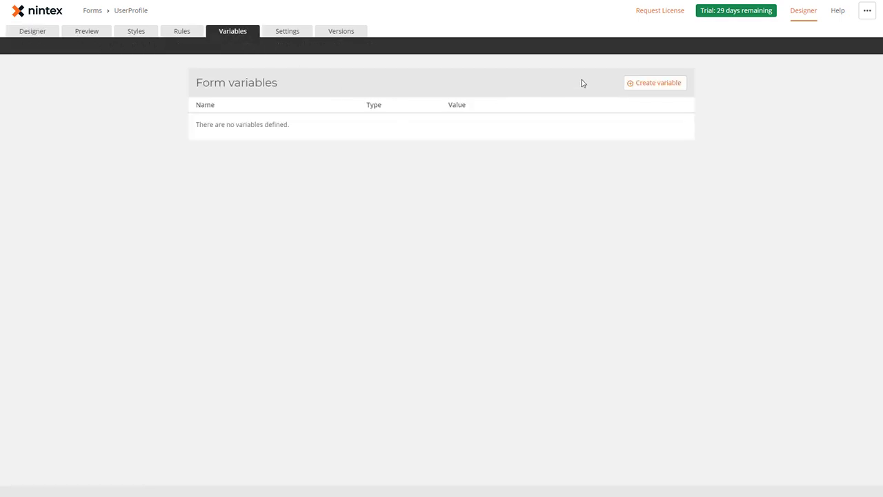
click(649, 83)
click(287, 154)
text(Set field value)
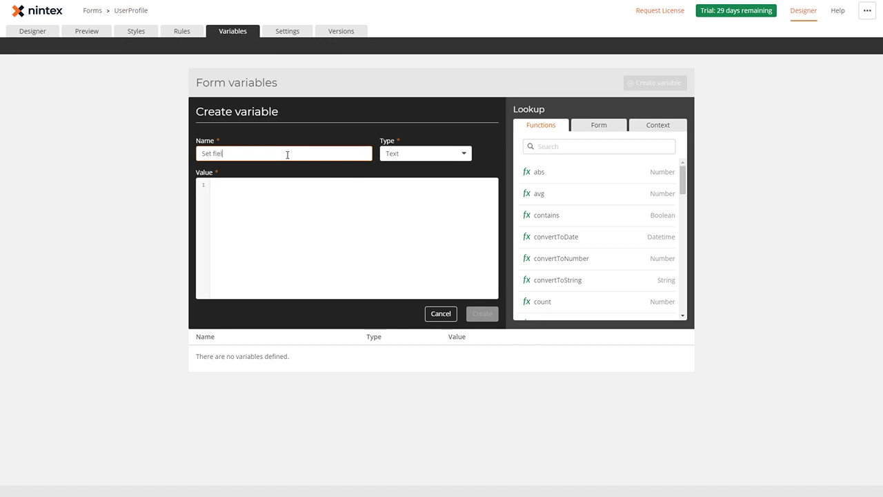
Step: Set its formula to userProfileLookup(Current user email, "LastName")
click(301, 200)
text(user)
key(Return)
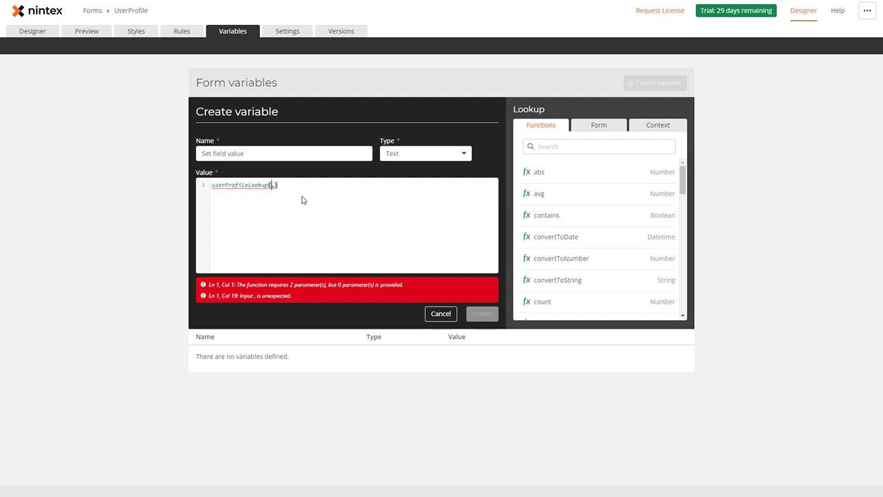
text(")
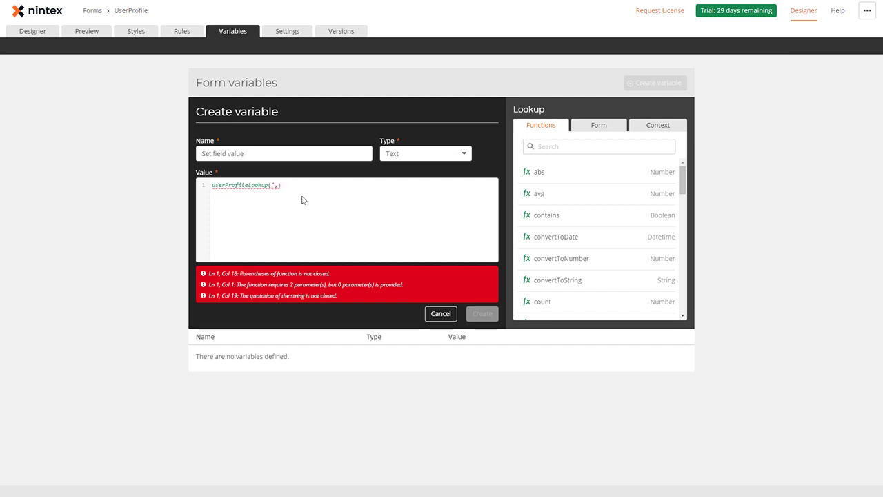
key(BackSpace)
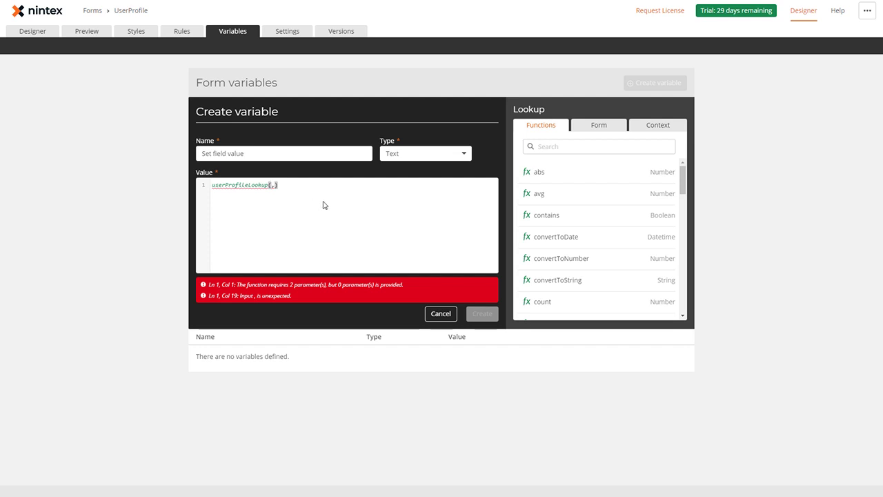
click(661, 127)
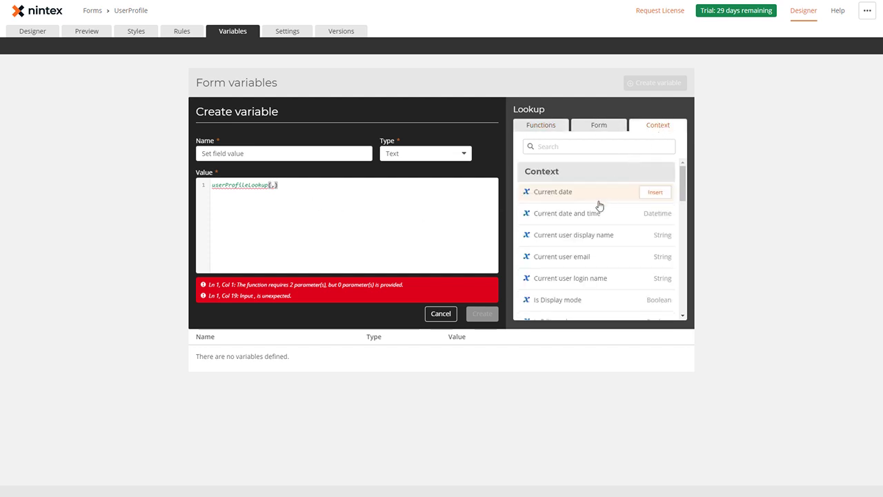
click(654, 257)
click(396, 189)
text(")
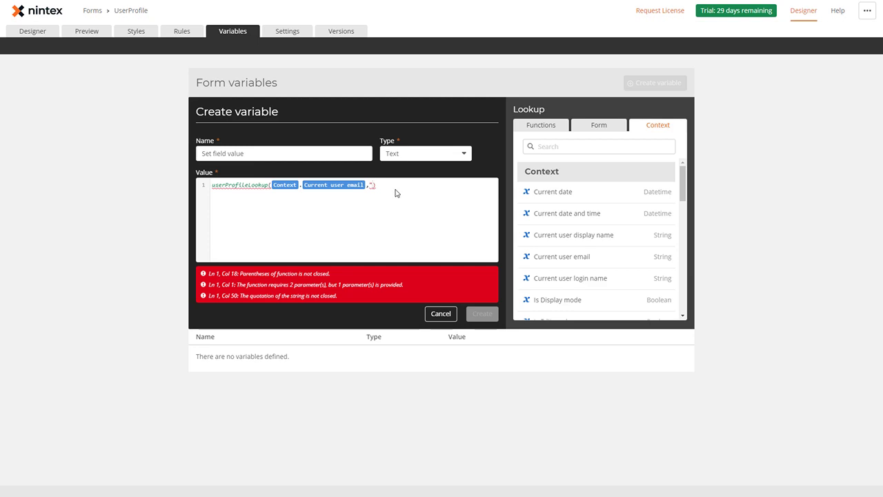
key(ctrl+v)
text(")
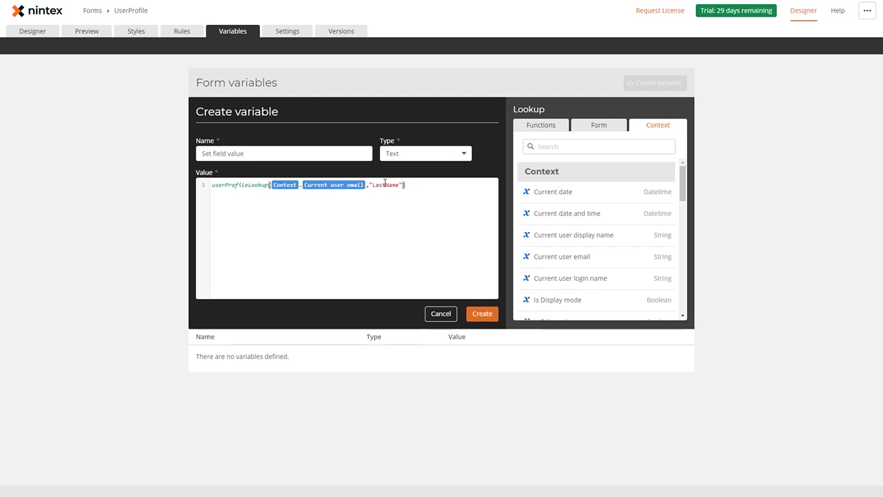
Step: Duplicate the LastName lookup onto a second formula line
drag(407, 184, 213, 184)
key(ctrl+c)
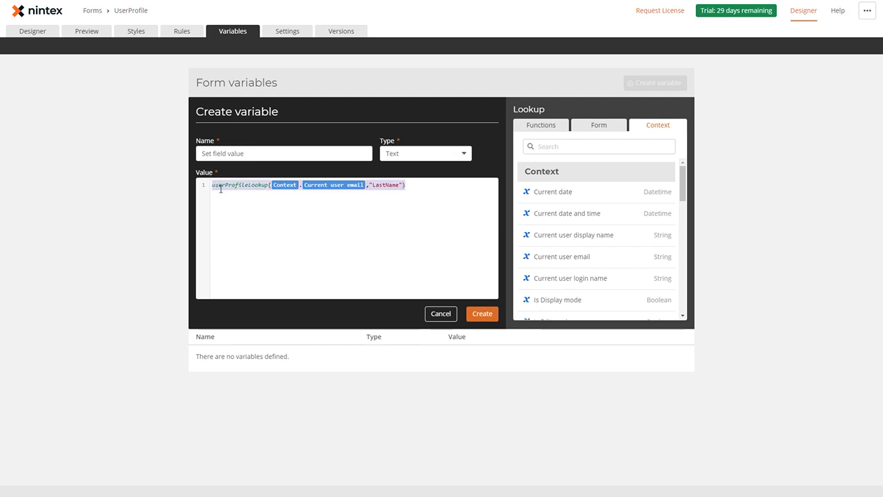
click(217, 188)
key(Return)
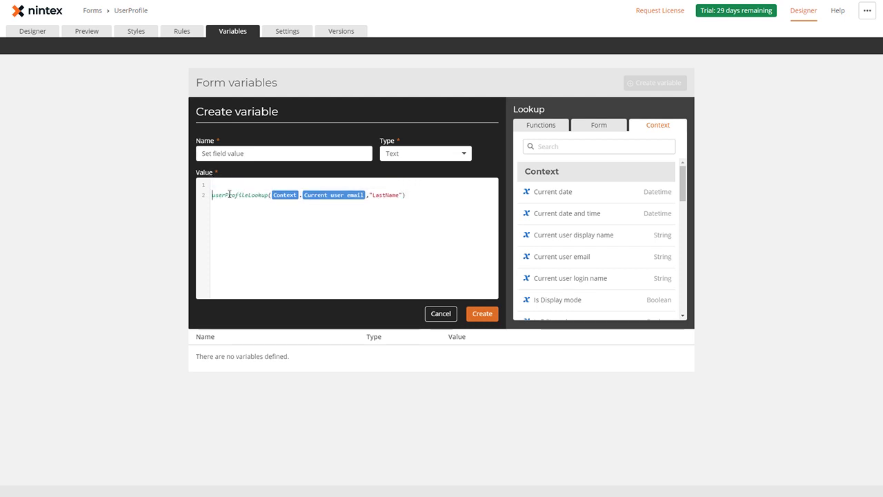
click(228, 188)
key(ctrl+v)
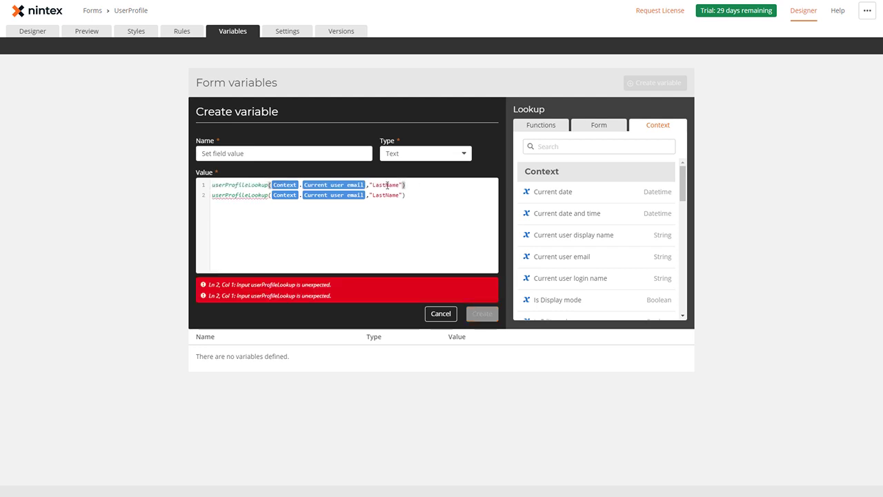
Step: Change line 1 to FirstName, join the lines with + " " +, and create the variable
click(384, 185)
key(BackSpace)
key(BackSpace)
key(BackSpace)
key(BackSpace)
text(First)
click(434, 187)
text(+ " "+)
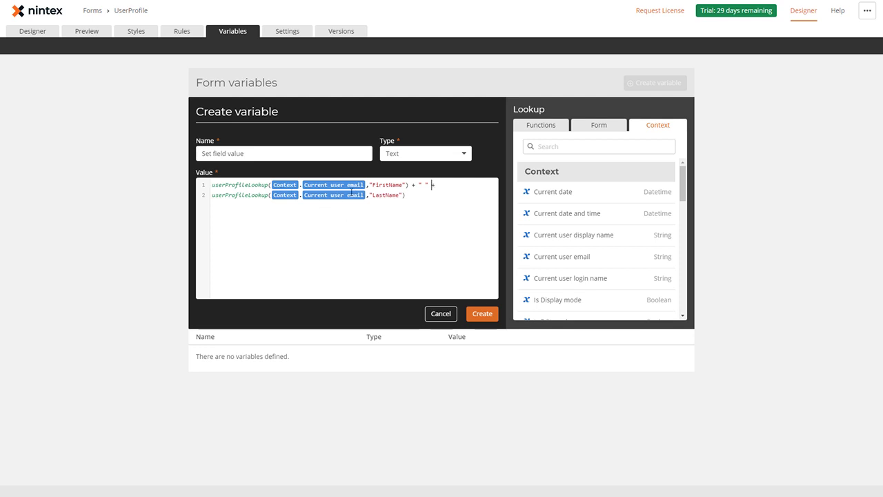
click(481, 316)
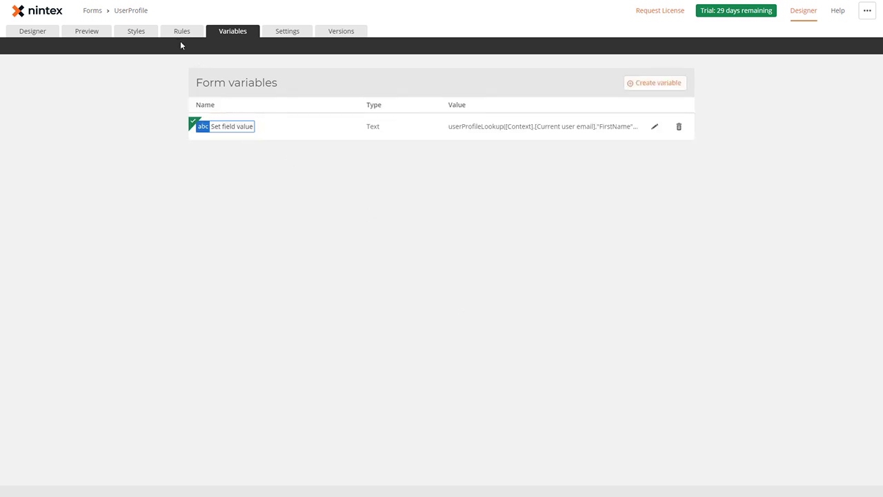
Step: Start an On form input rule named 'Set field value' with the condition Title is empty
click(183, 33)
click(666, 145)
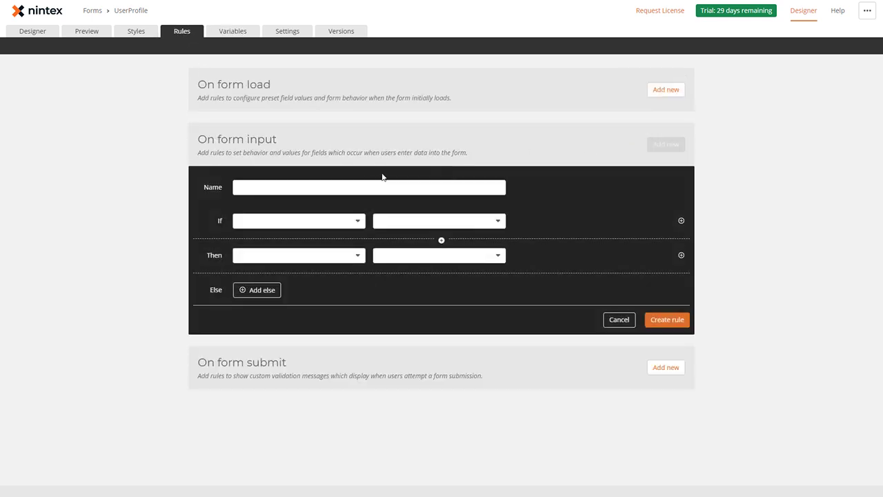
click(306, 188)
text(Set field value)
click(315, 223)
click(316, 222)
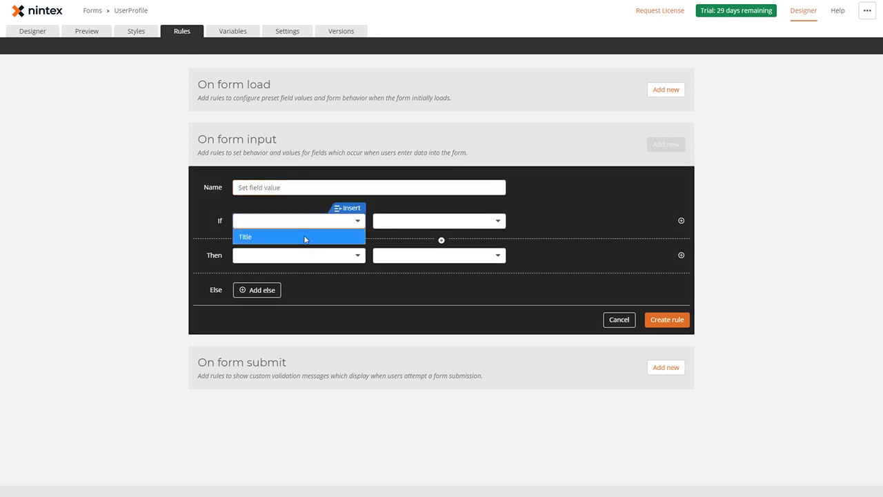
click(309, 238)
click(407, 226)
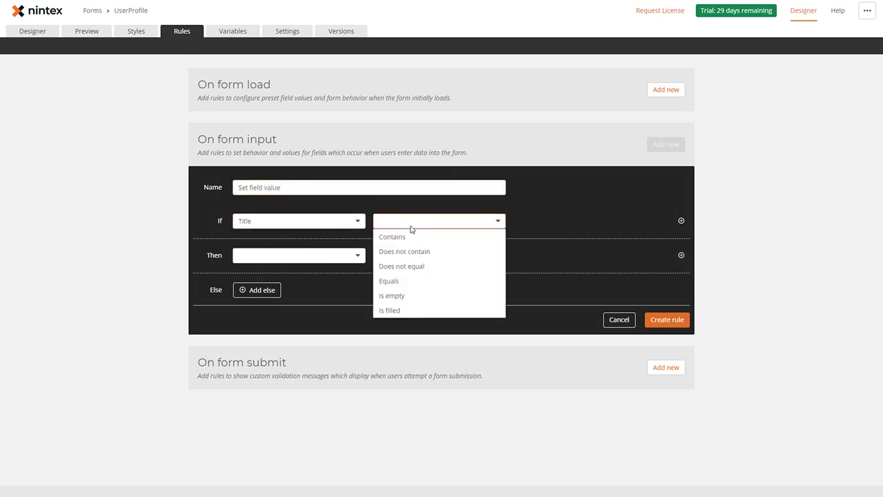
click(404, 296)
Step: Make the rule set Title's value to the Set field value variable, without Else, and save it
click(311, 262)
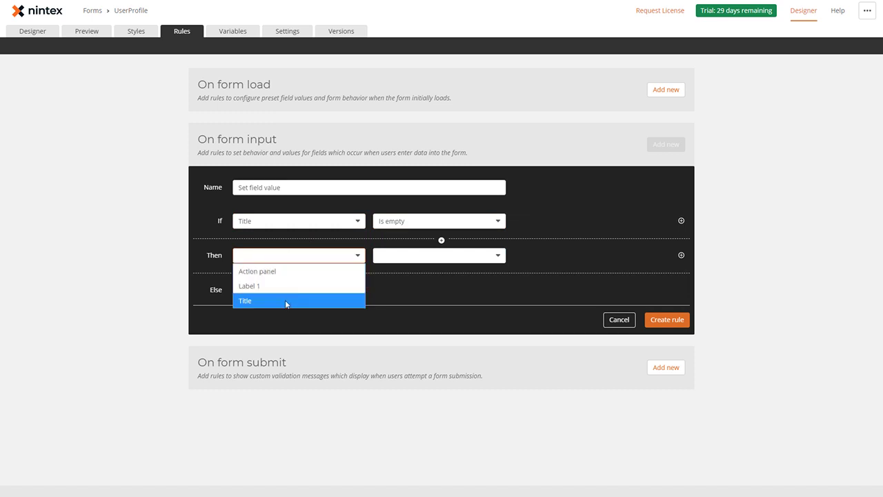
click(285, 301)
click(390, 257)
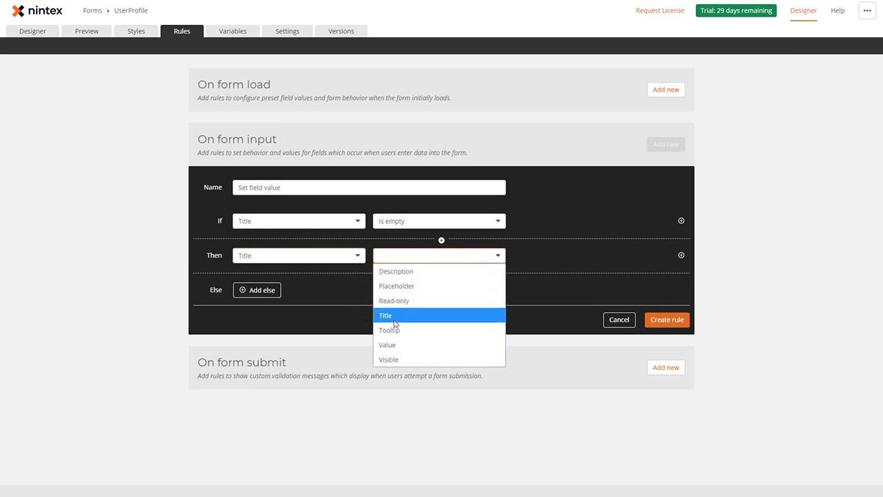
click(388, 345)
click(636, 255)
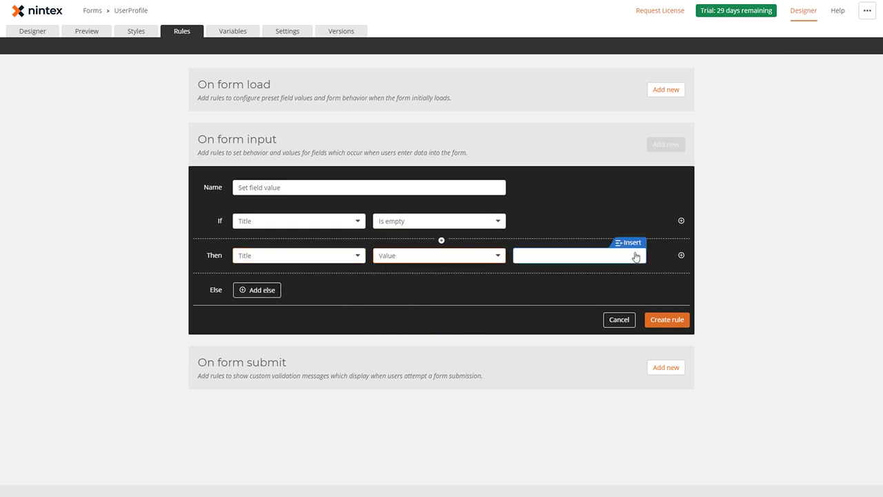
click(631, 243)
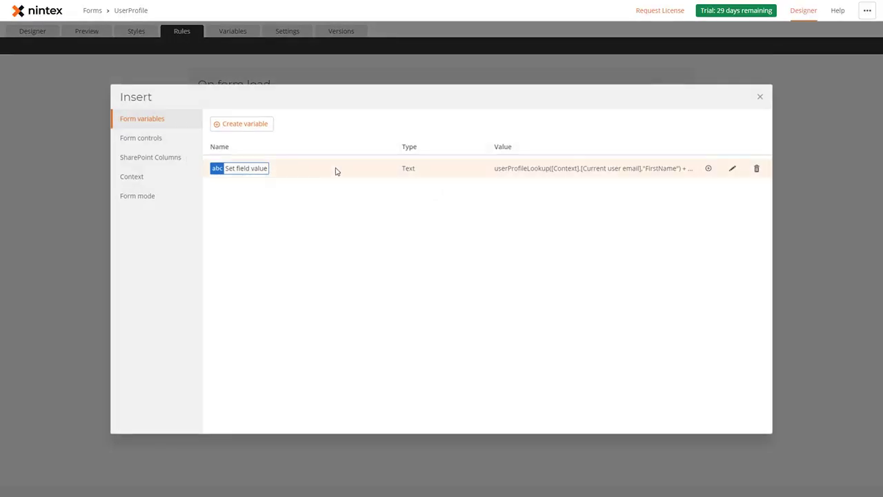
click(708, 169)
click(272, 294)
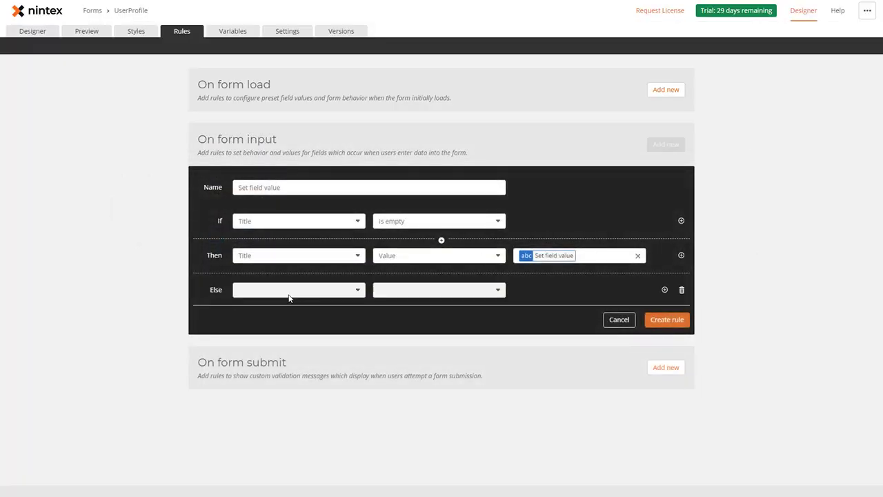
click(680, 291)
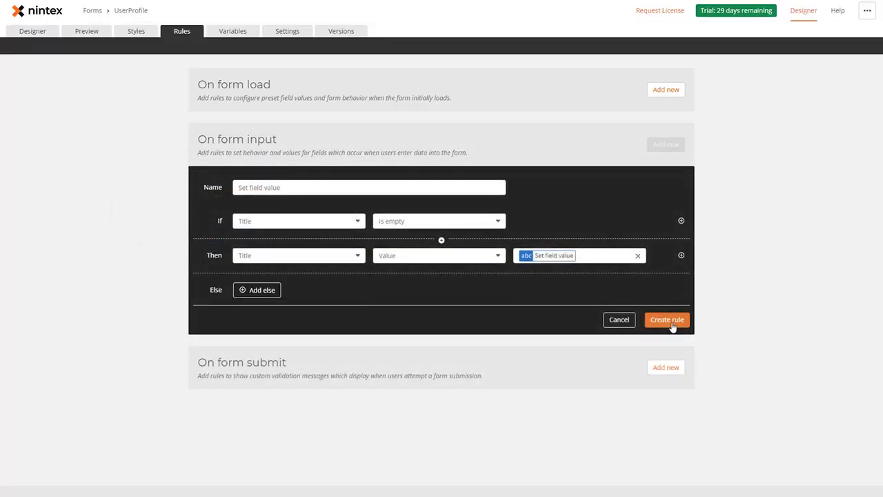
click(668, 321)
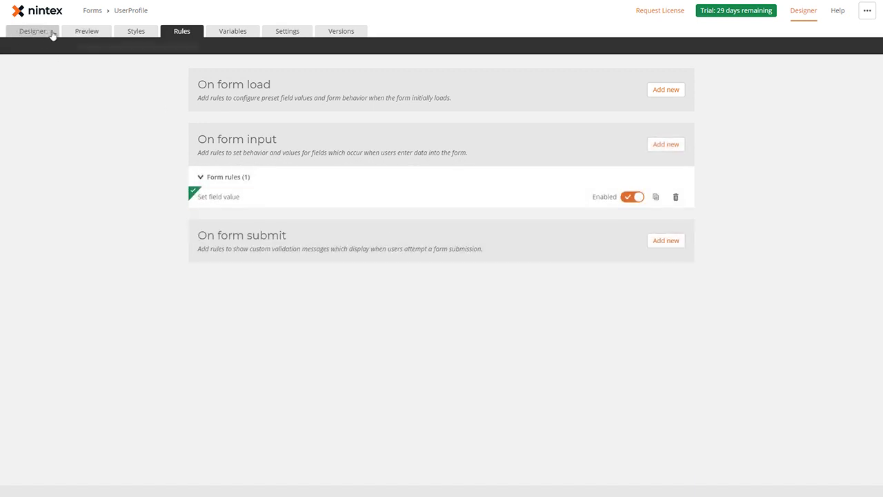
Step: Back in the designer, view the Label's form variables without inserting any
click(49, 34)
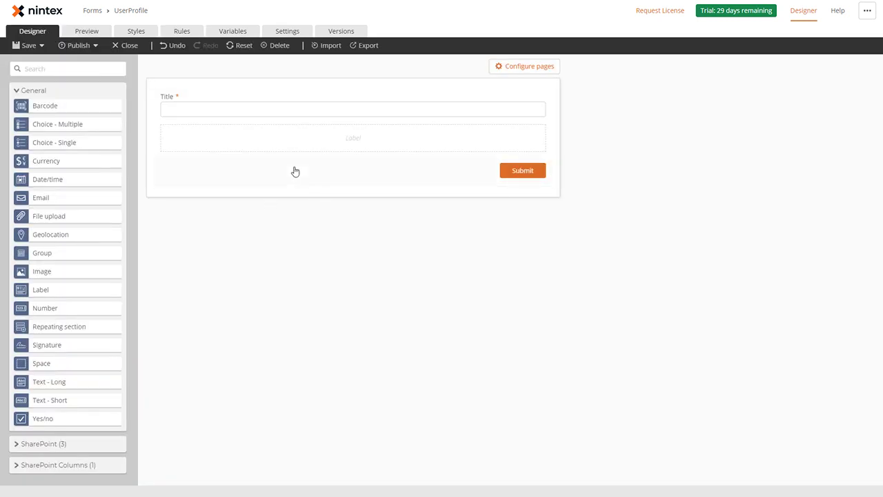
click(338, 142)
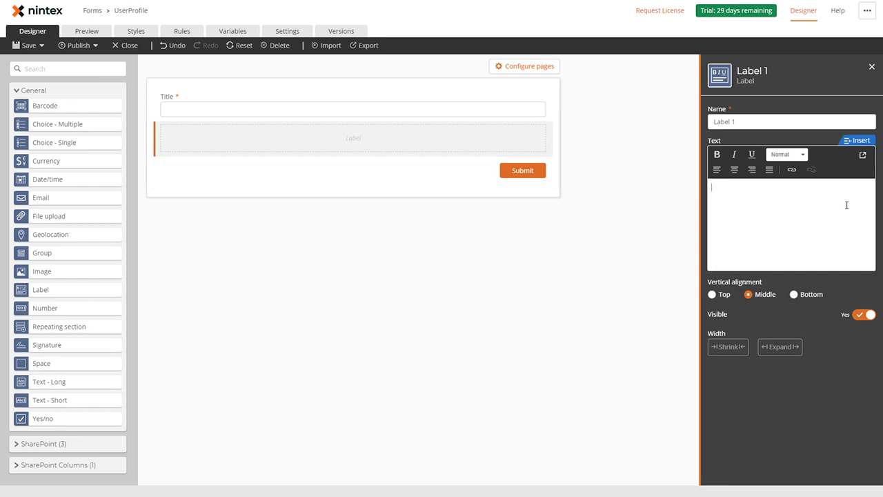
click(861, 141)
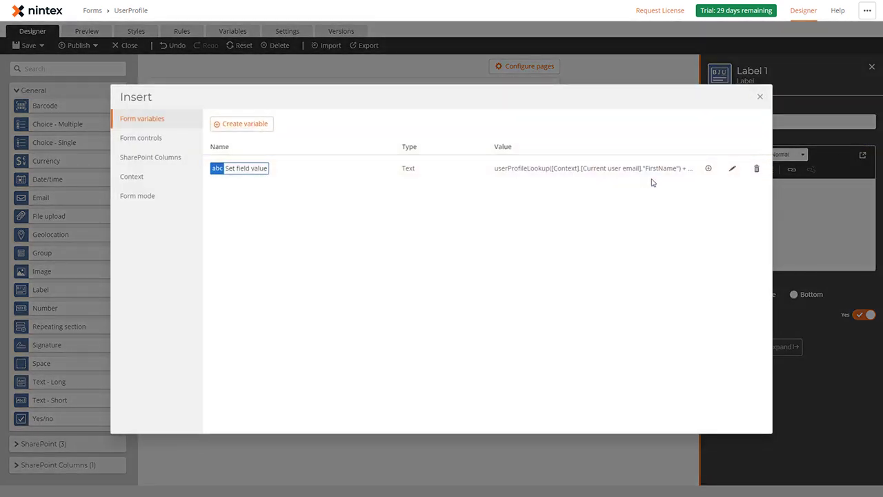
click(760, 97)
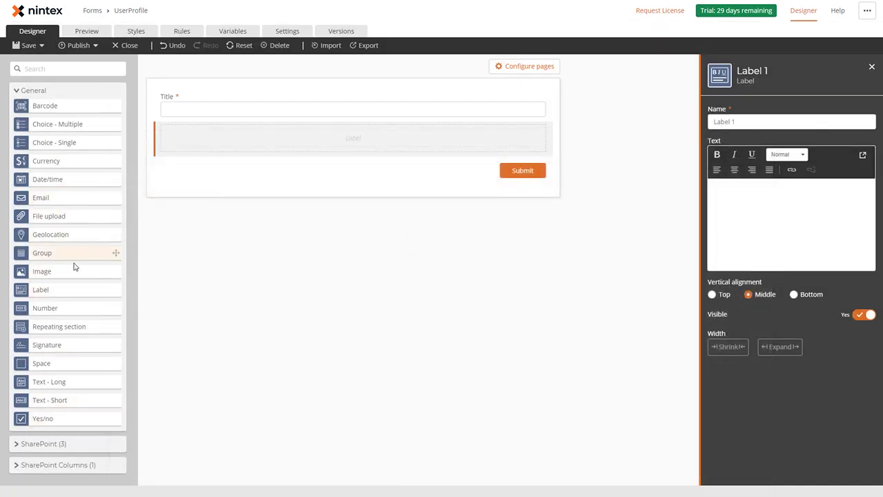
Step: Drag a People picker control from the SharePoint group onto the form below Title
click(63, 444)
scroll(69, 428, down, 1)
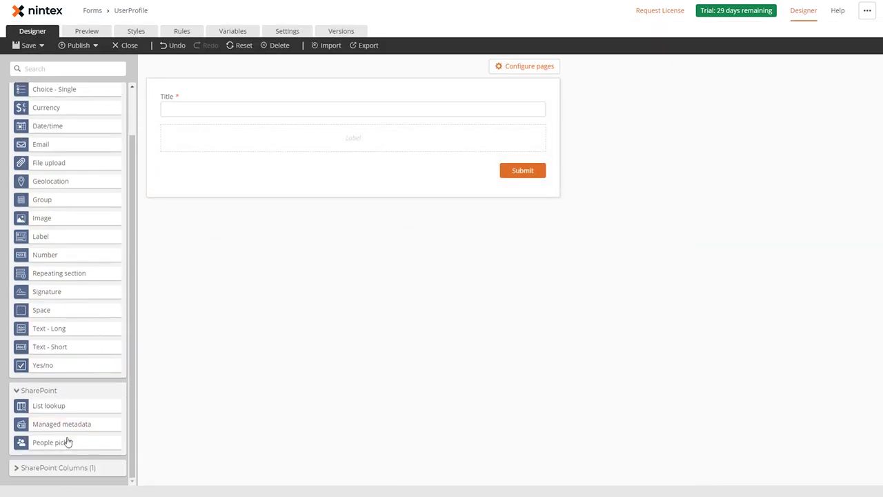
drag(66, 447, 253, 133)
click(779, 121)
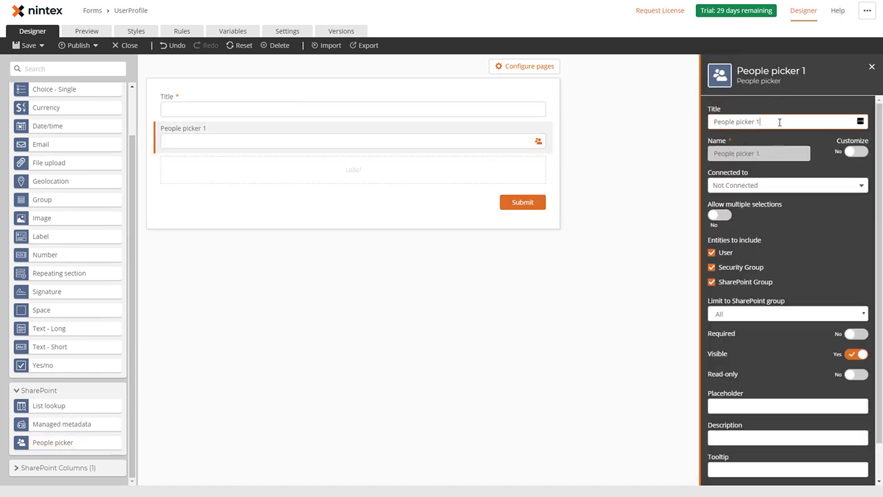
Step: From the Label's text, start a new form variable named 'Populate people picker'
click(366, 176)
click(744, 205)
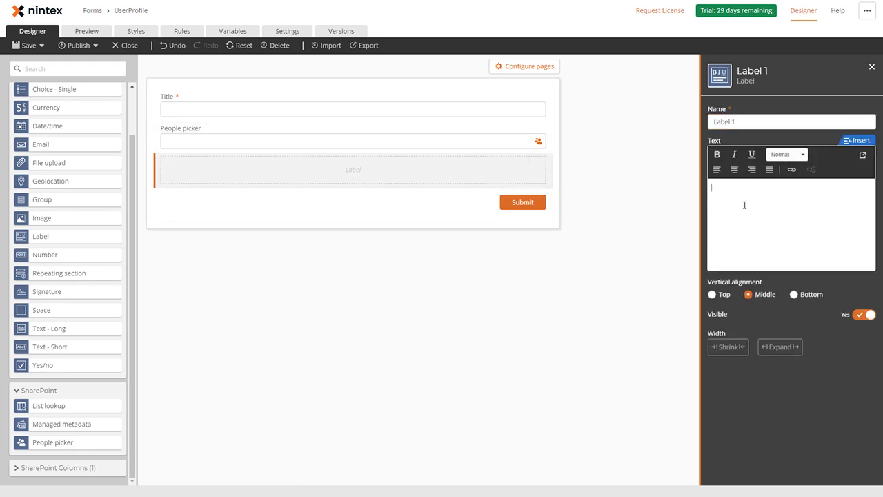
click(859, 141)
click(241, 124)
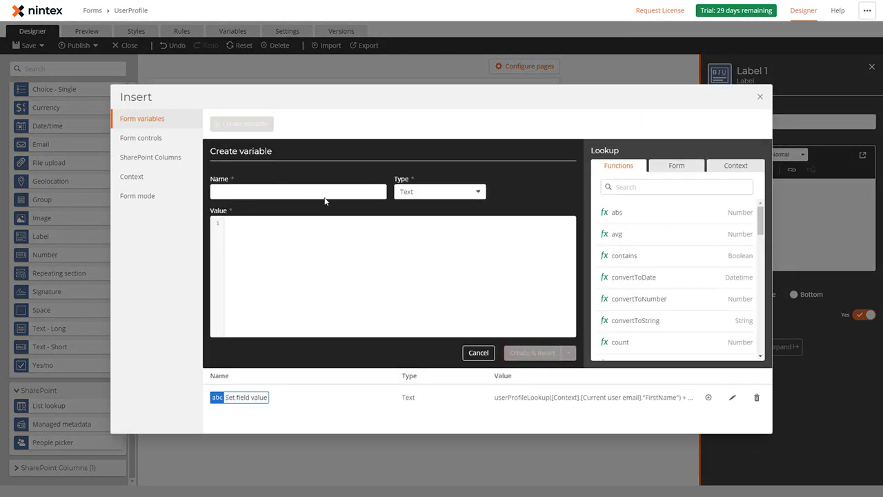
click(327, 193)
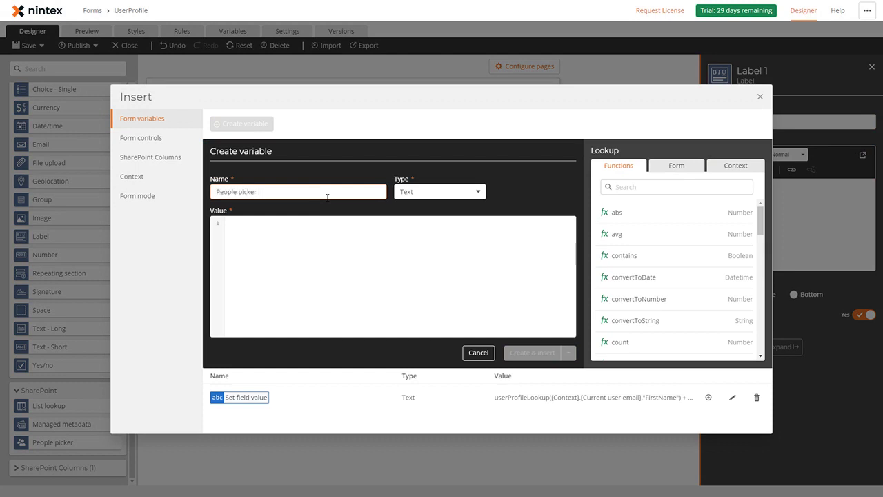
key(ctrl+a)
key(Home)
text(Populate)
Step: Write the formula userProfileLookup(People picker, "FirstName") for the variable
click(331, 225)
text(userProfileLookup([Context].[Current user email],"LastName"))
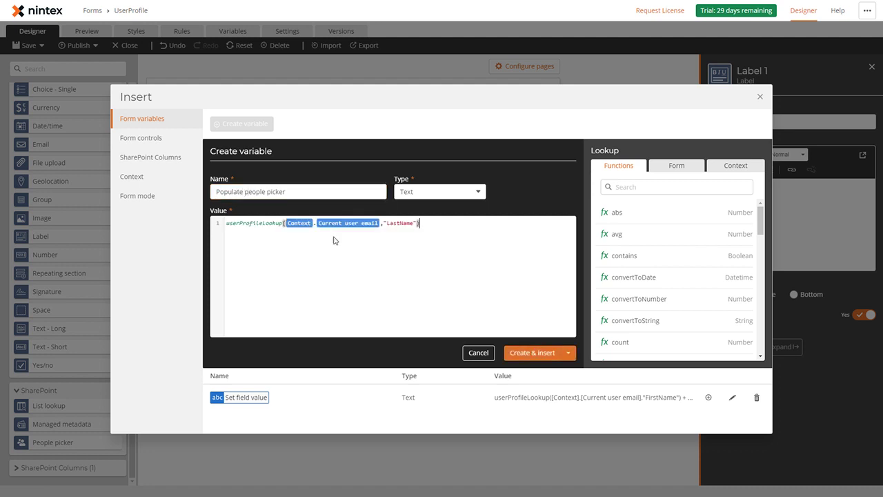
key(ctrl+a)
text(u)
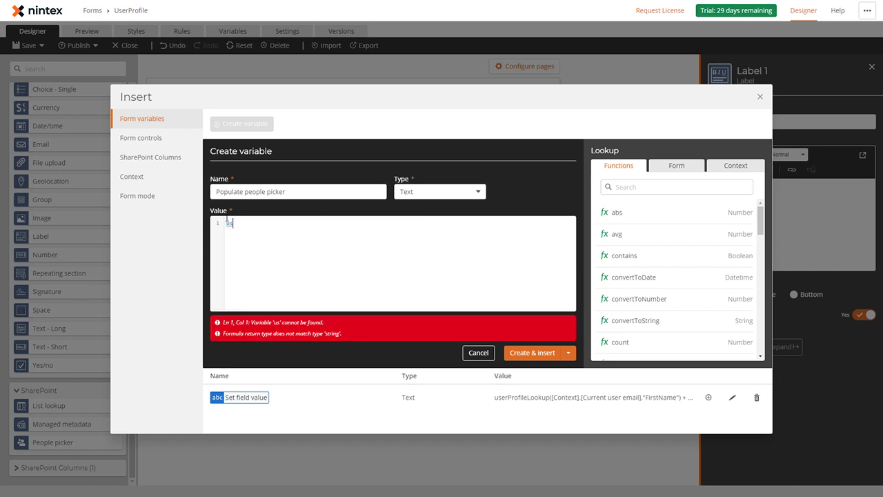
key(Return)
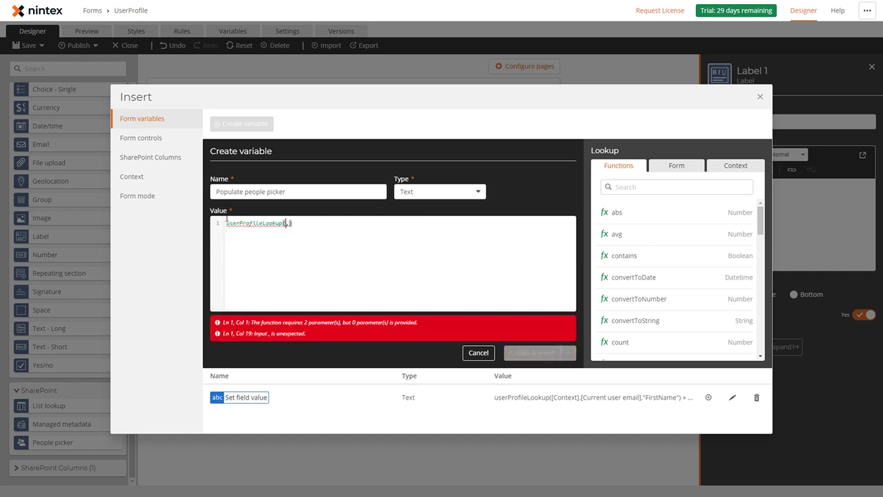
text(people)
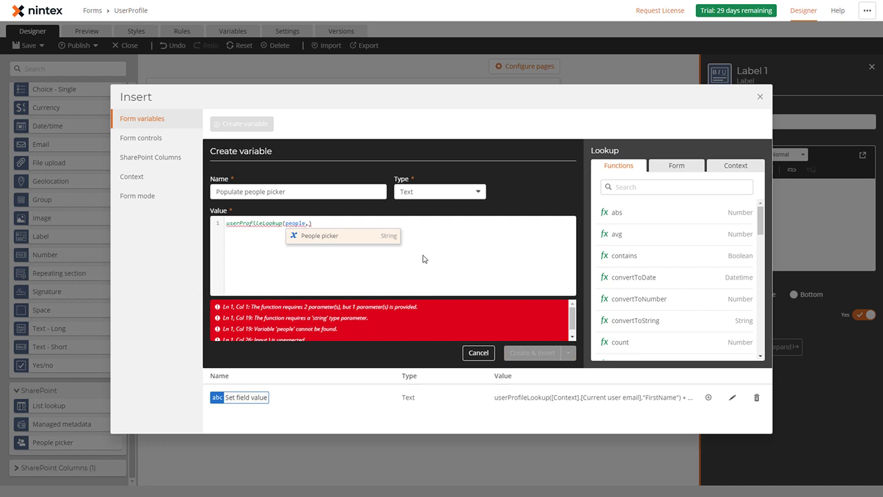
key(Return)
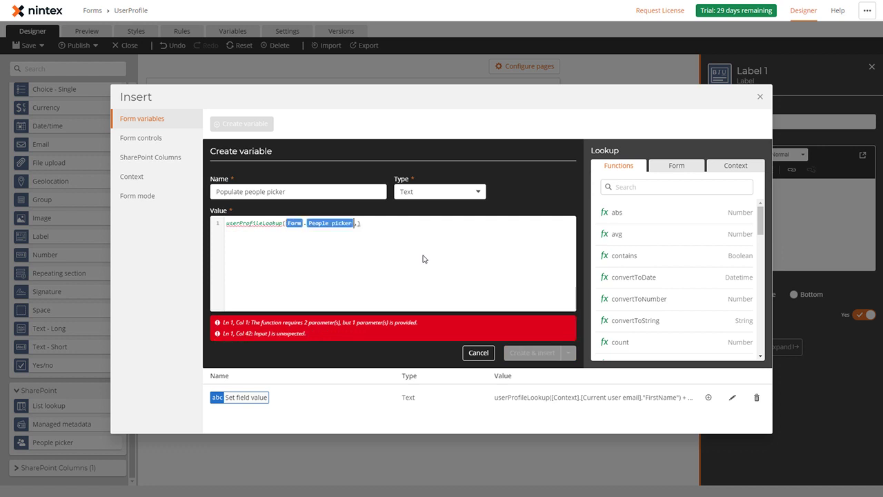
click(676, 167)
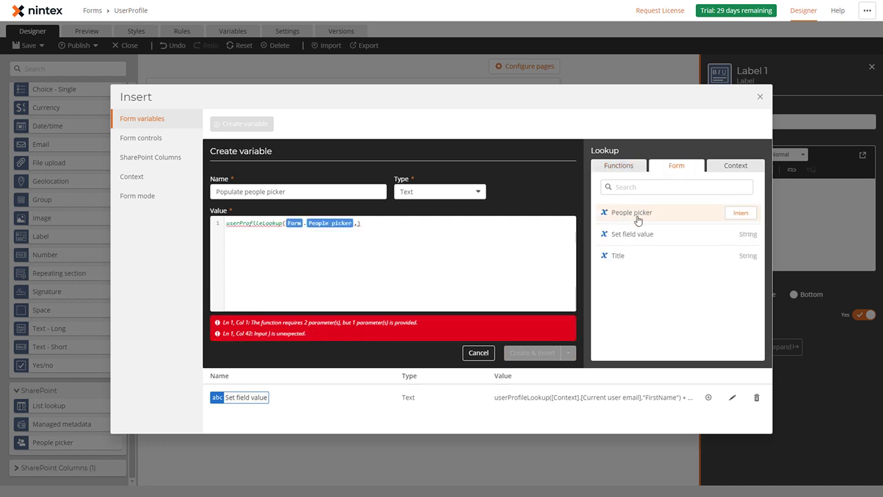
click(359, 224)
text(")
text(First)
text(rstName)
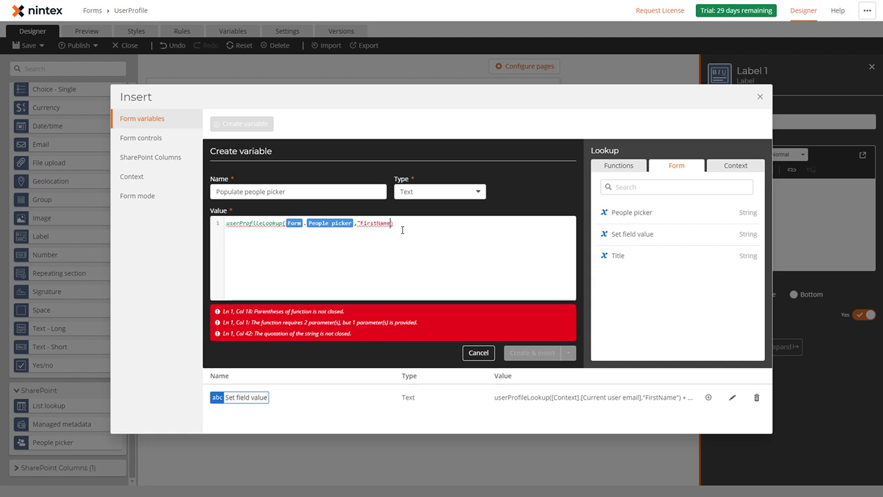
text(")
Step: Duplicate the lookup on a second line joined by + " " +, and insert the variable into the label
drag(399, 224, 213, 218)
key(ctrl+c)
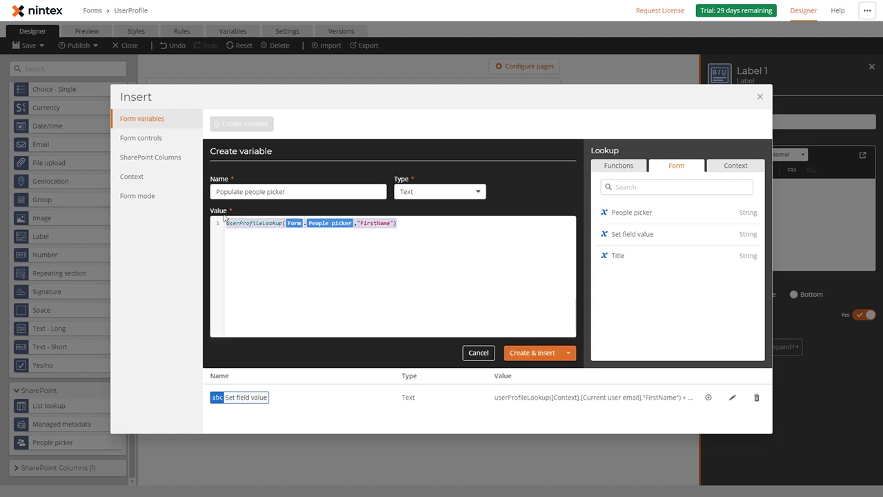
click(411, 223)
key(Return)
key(ctrl+v)
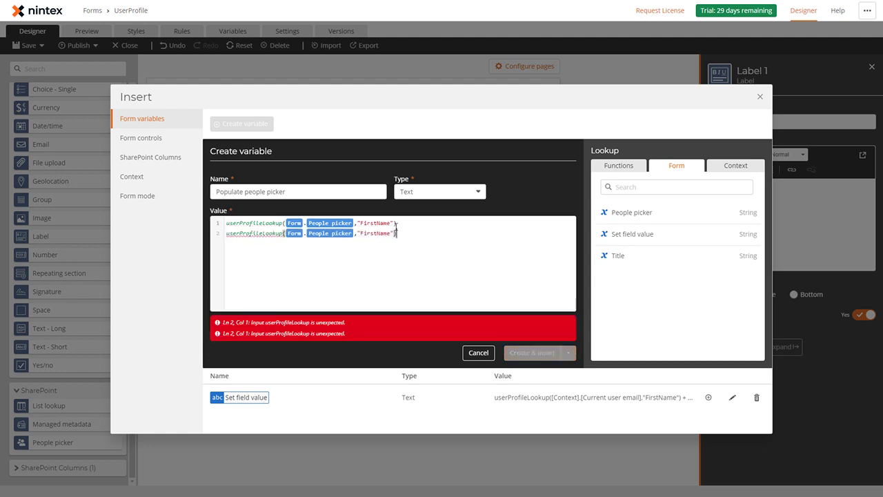
text(+ ")
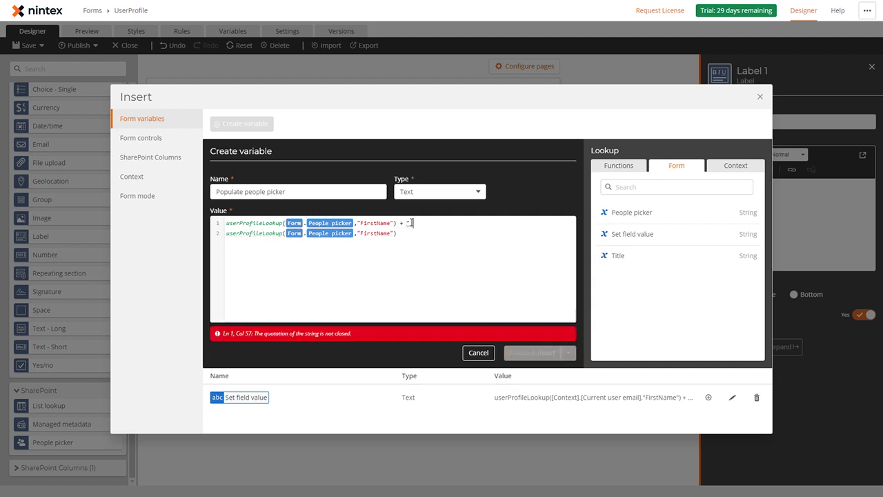
text( ")
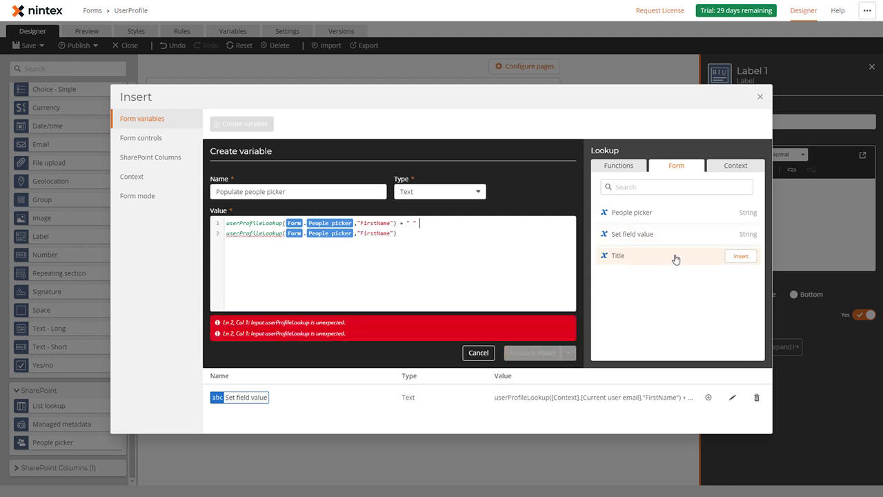
text( +)
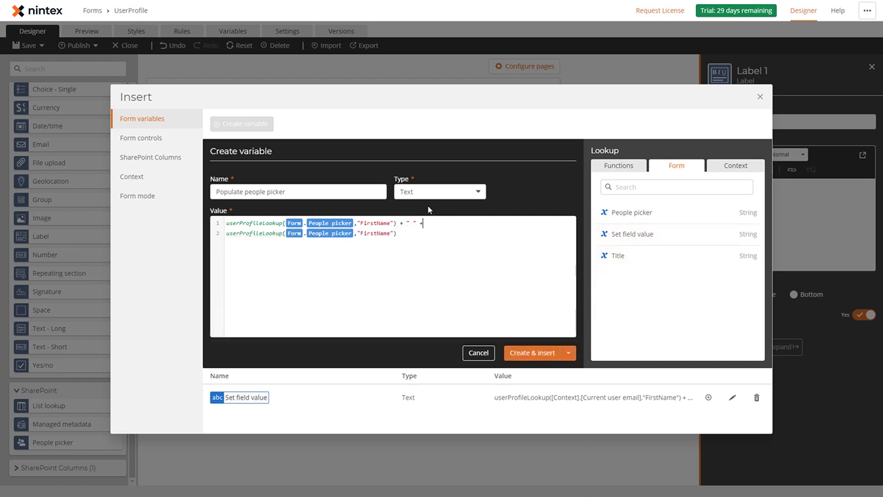
click(530, 356)
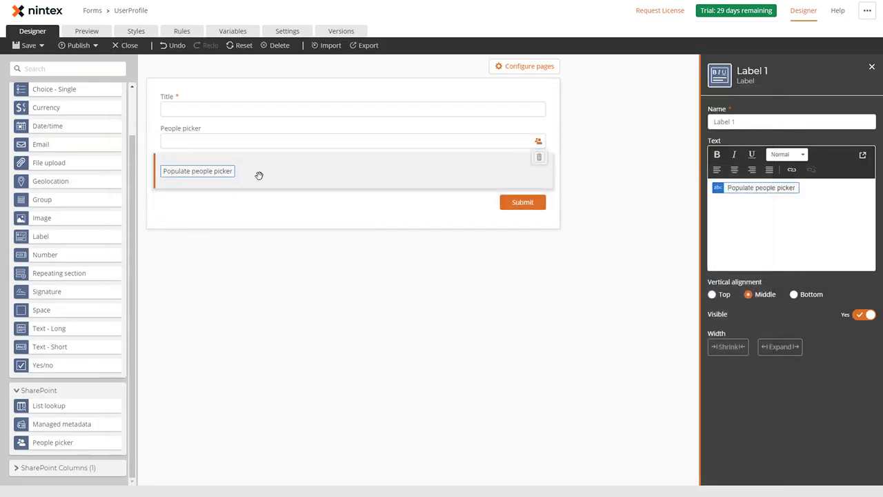
Step: Publish the UserProfile form using Publish and Close
click(96, 45)
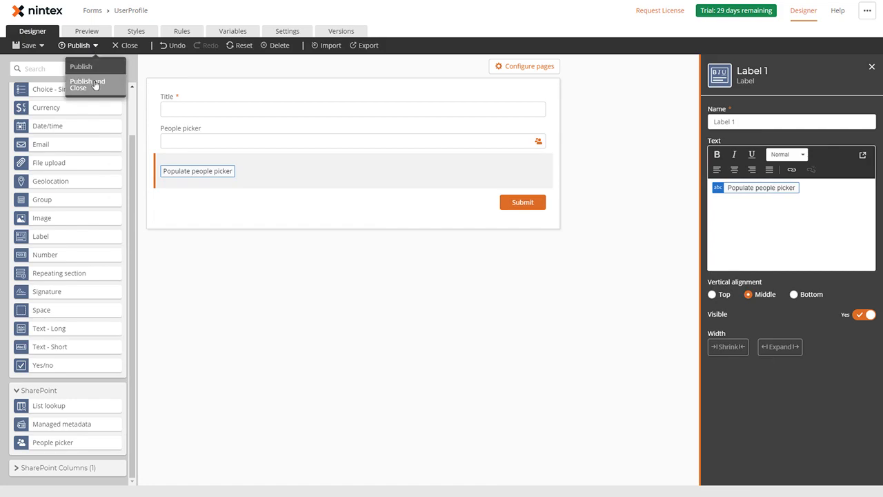
click(96, 84)
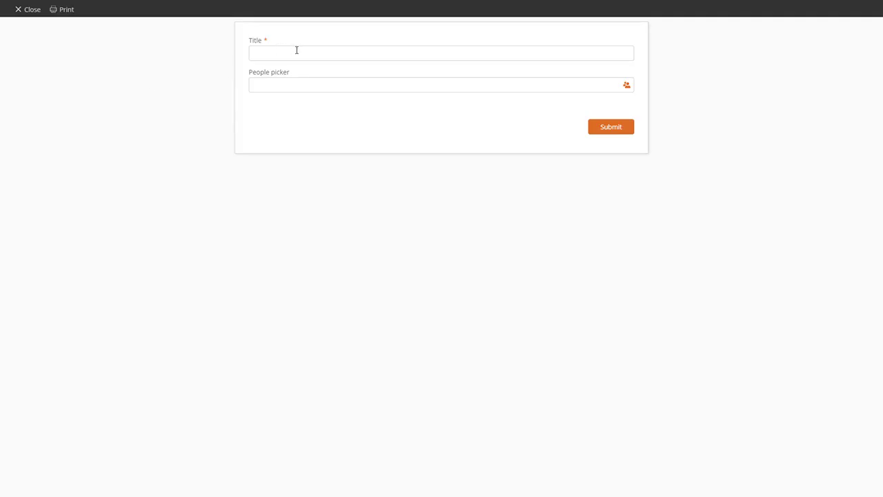
Step: In a new item, enter a person's name as the Title and pick the suggested person in People picker
click(297, 50)
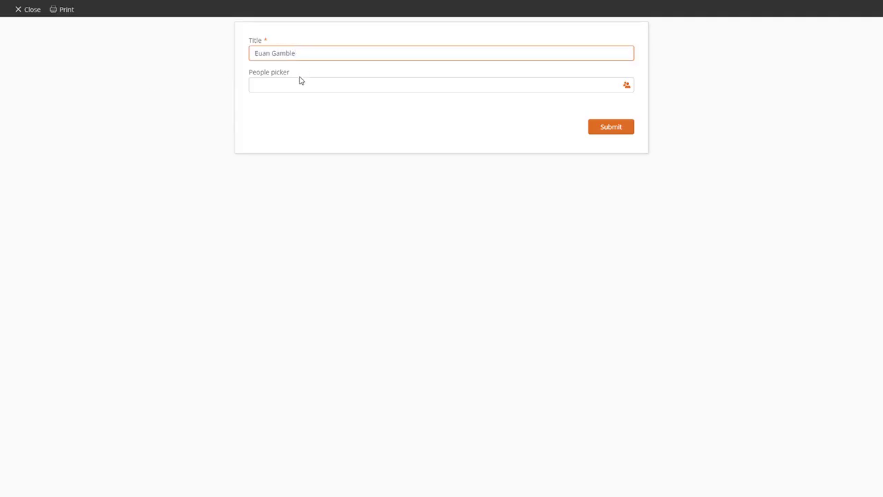
drag(256, 54, 274, 54)
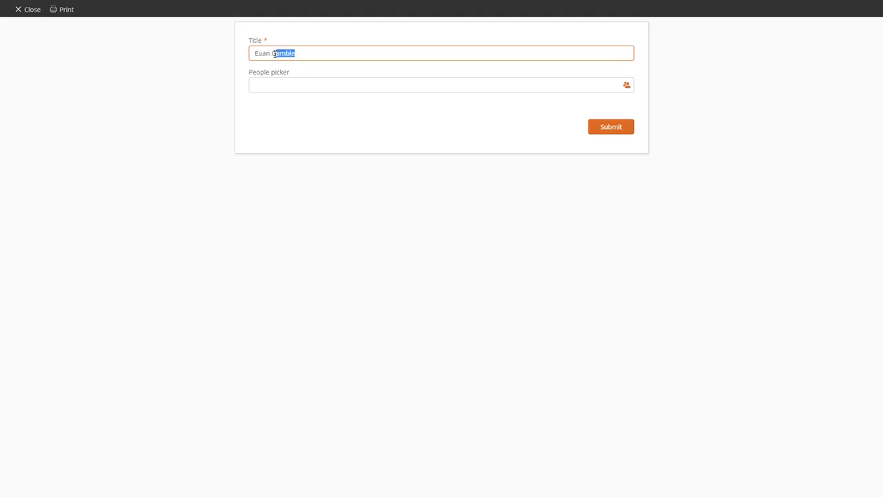
click(319, 54)
click(390, 88)
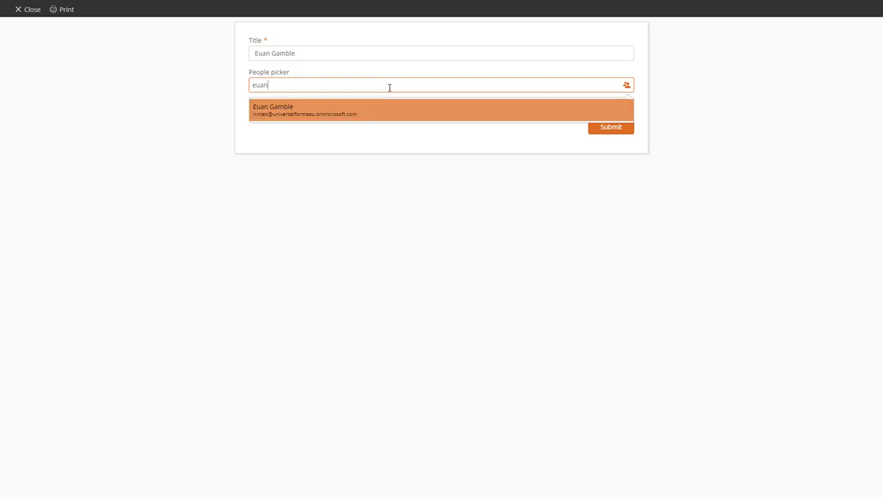
click(351, 111)
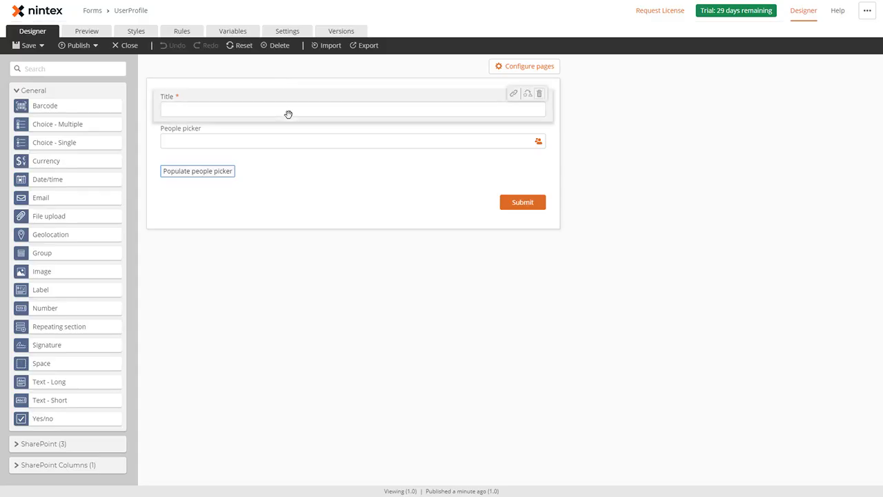
Step: Edit Populate people picker so its second line looks up LastName instead of FirstName, and update it
click(228, 172)
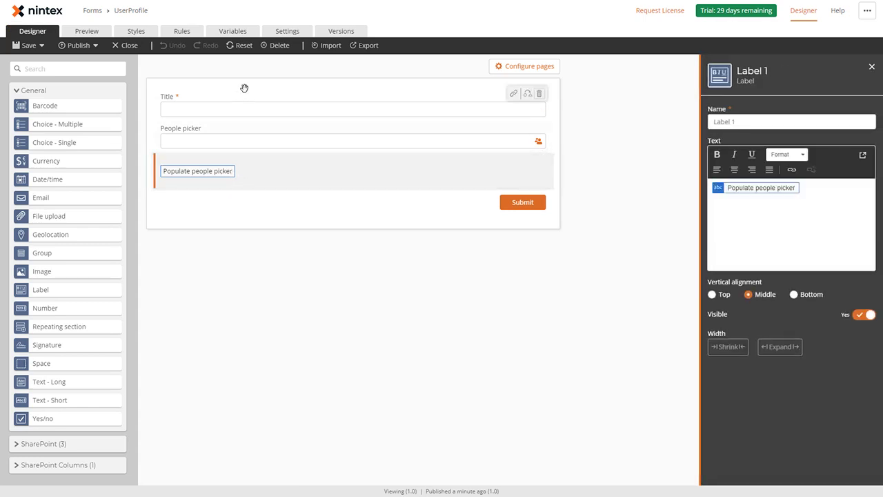
click(233, 33)
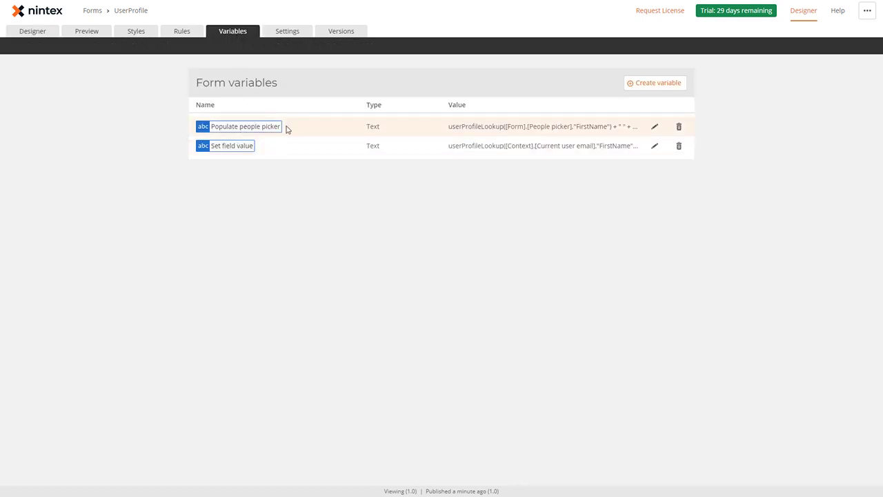
click(655, 127)
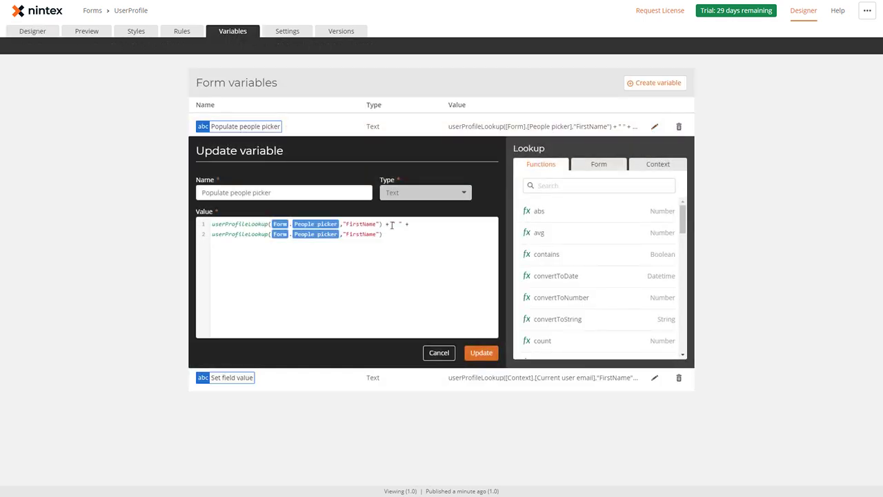
drag(358, 234, 350, 235)
key(BackSpace)
text(Last)
click(481, 353)
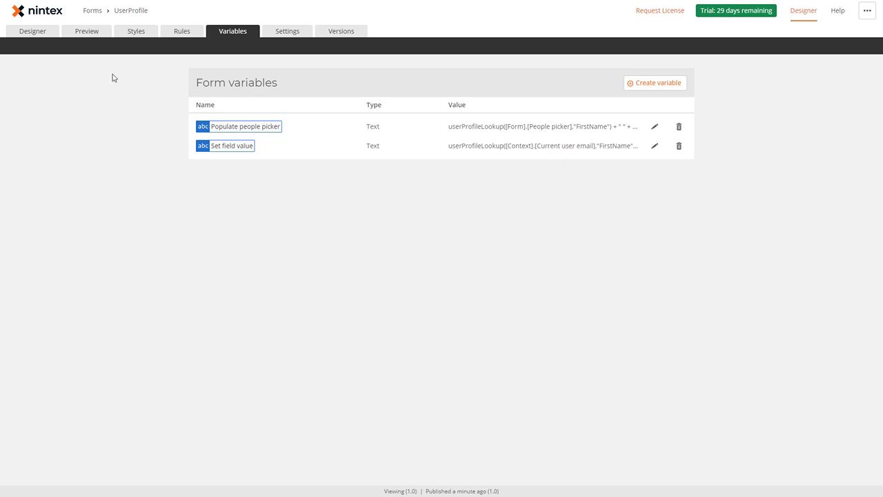
Step: Add a Yes/no checkbox above Title and make the Set field value rule trigger when Yesno 1 Is Yes
click(33, 34)
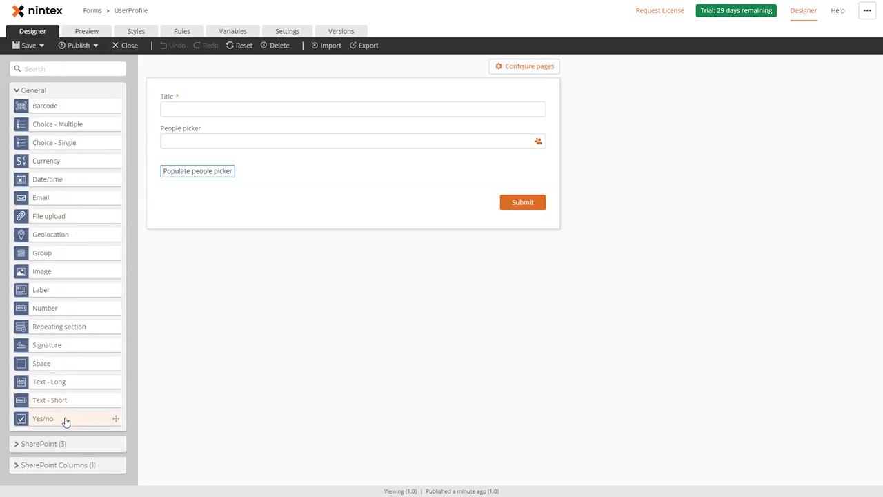
drag(65, 418, 217, 122)
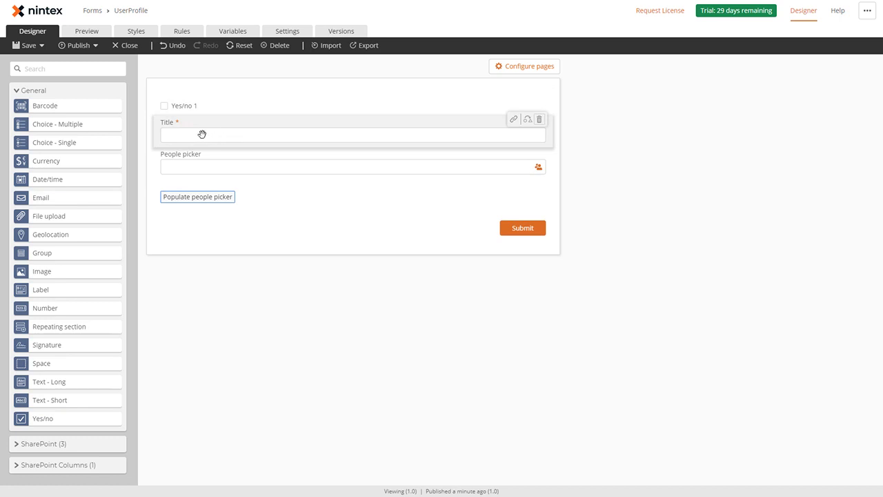
click(183, 31)
click(313, 201)
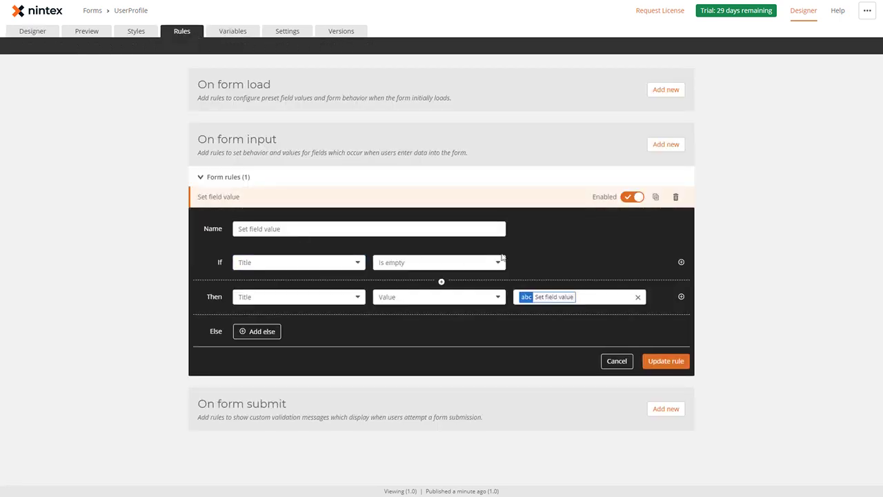
click(345, 263)
click(296, 306)
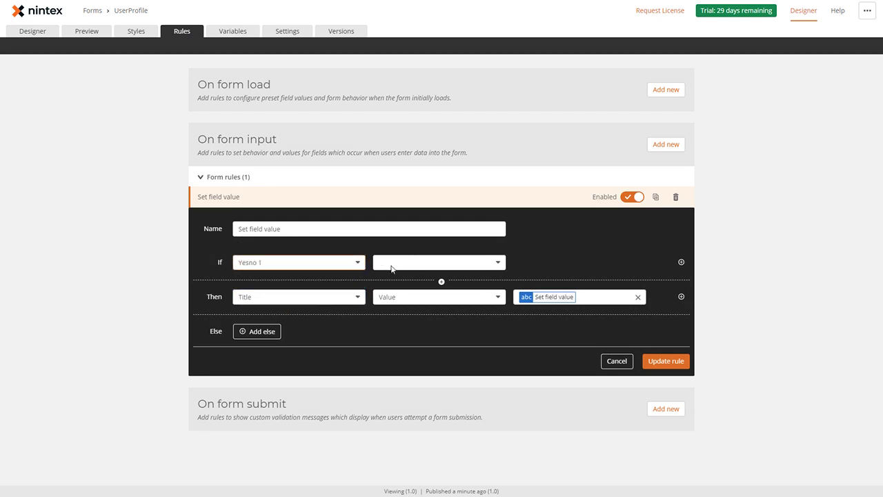
click(398, 263)
click(402, 292)
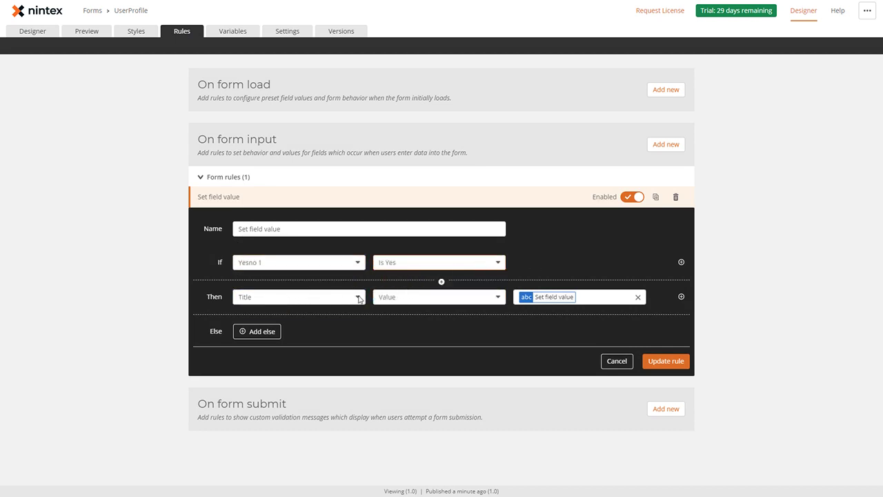
Step: Add an Else branch that clears Title's Value, then update the rule
click(263, 332)
click(273, 334)
click(245, 391)
click(394, 333)
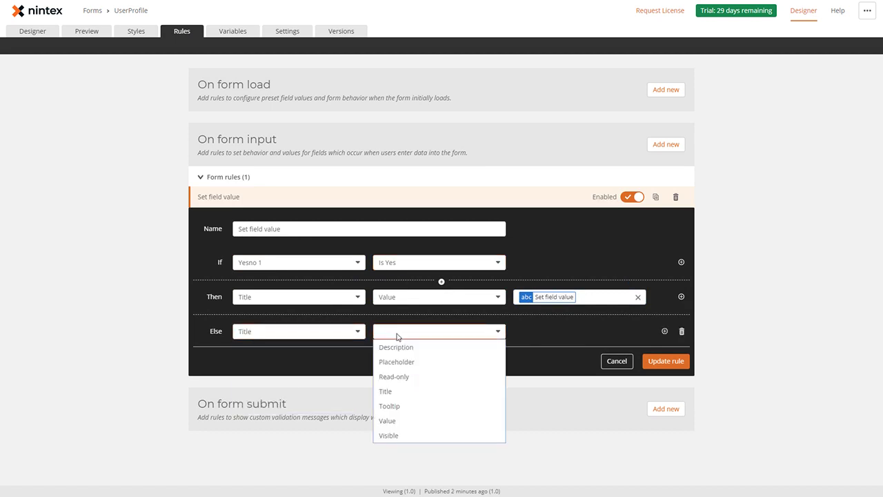
click(396, 420)
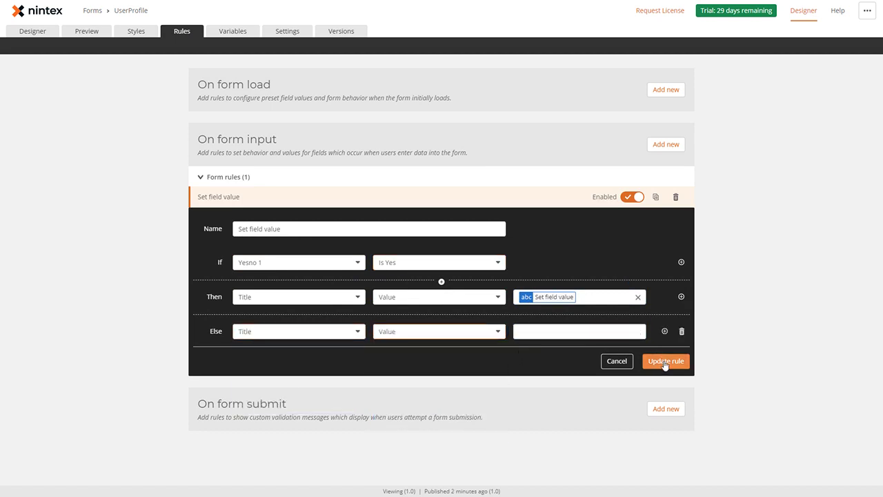
click(665, 362)
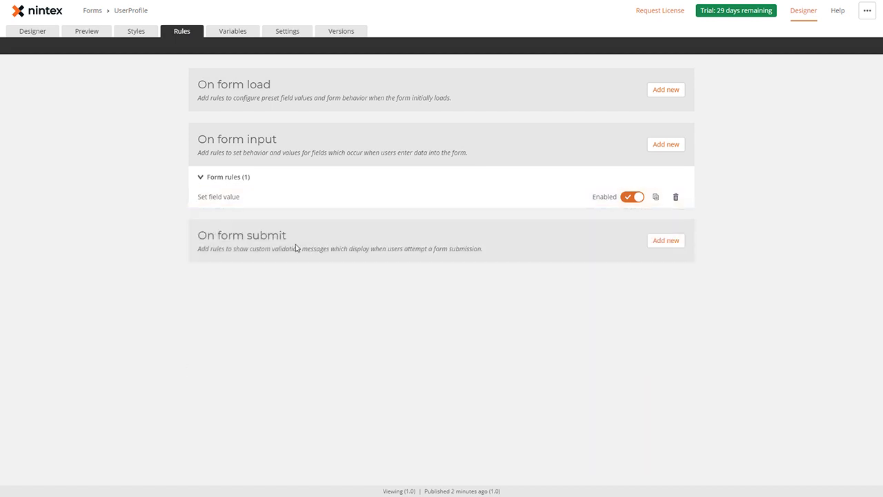
Step: Publish the form and close the designer
click(43, 34)
click(95, 46)
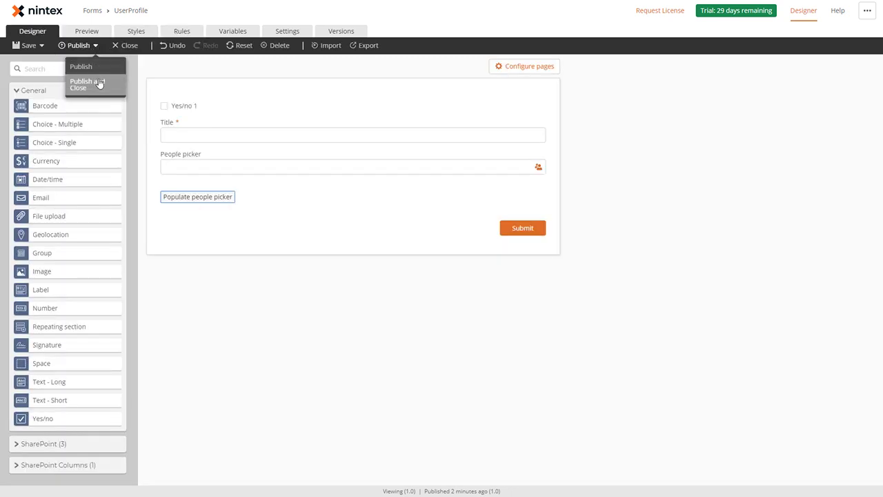
click(99, 83)
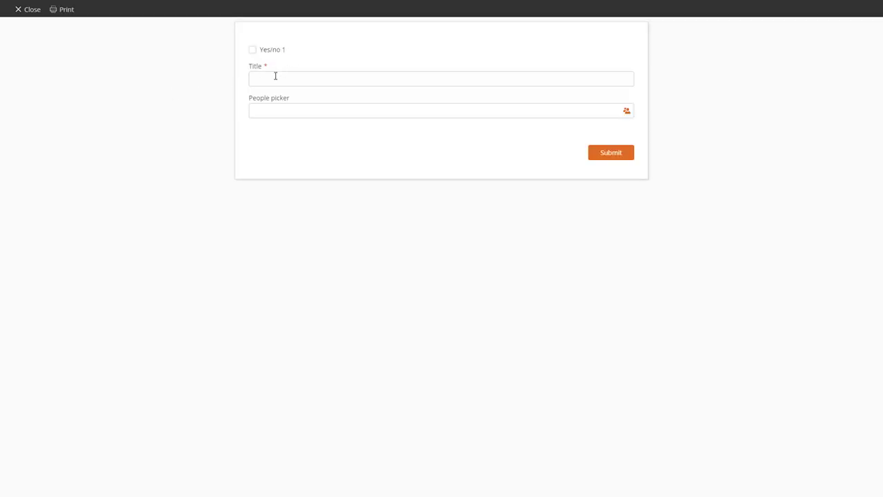
Step: On a new item, pick a person, then tick and untick Yes/no 1 to fill and clear Title
click(271, 81)
click(279, 109)
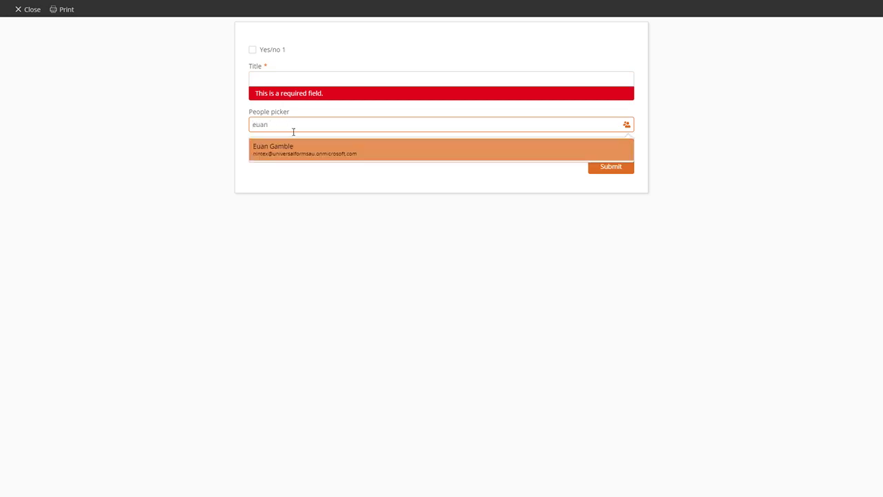
click(296, 141)
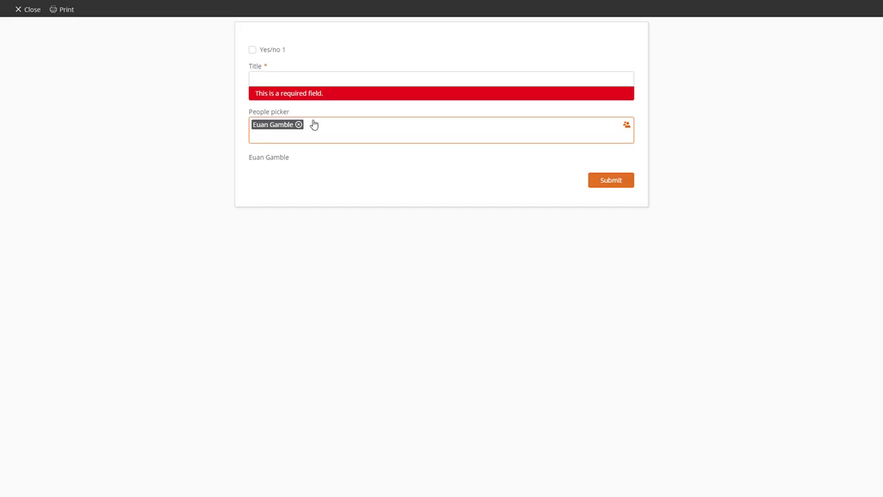
click(278, 54)
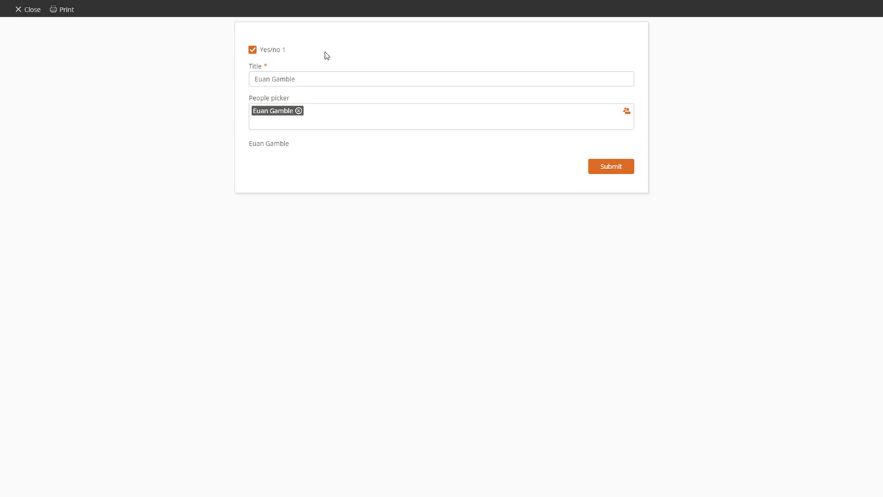
click(283, 51)
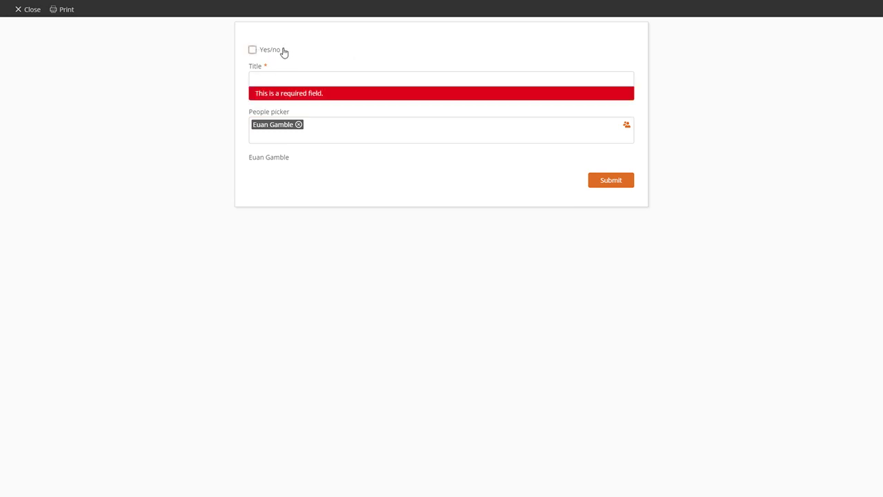